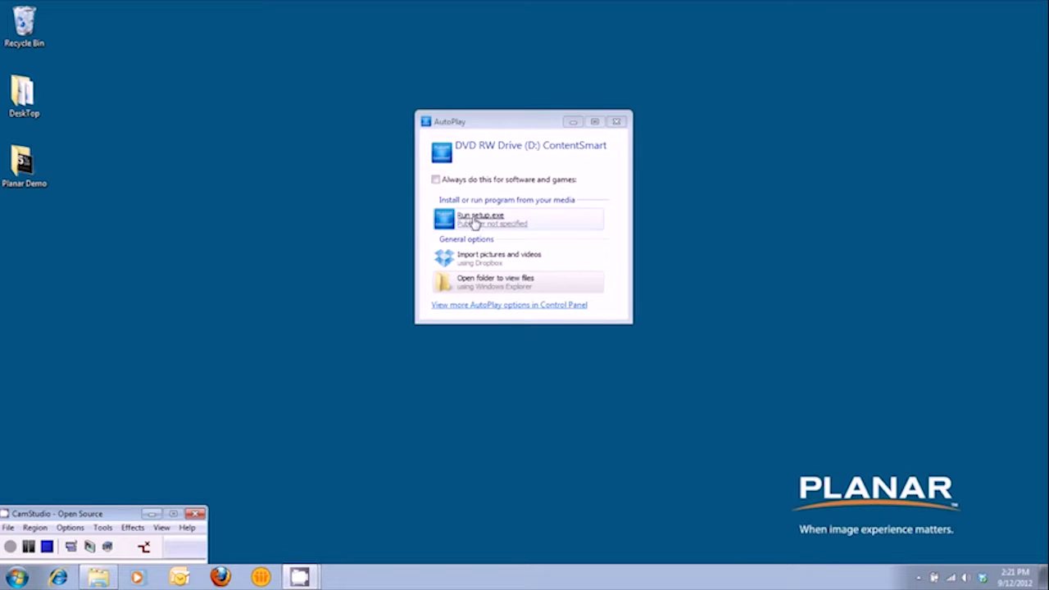
# Run setup.exe and install Planar ContentSmart to the default installation folder.
pyautogui.click(476, 223)
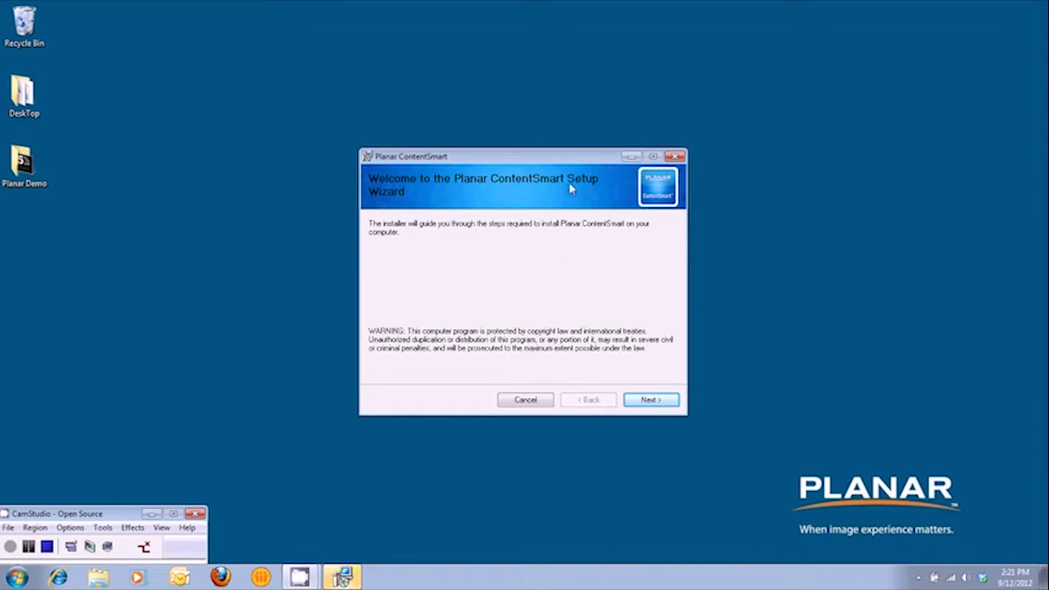
pyautogui.click(646, 402)
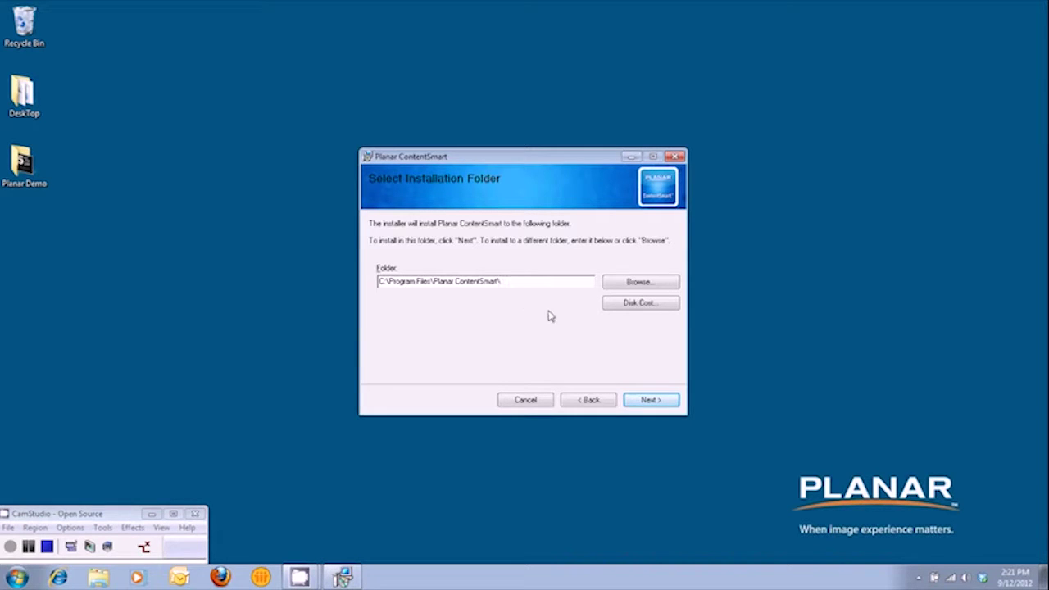
pyautogui.click(649, 401)
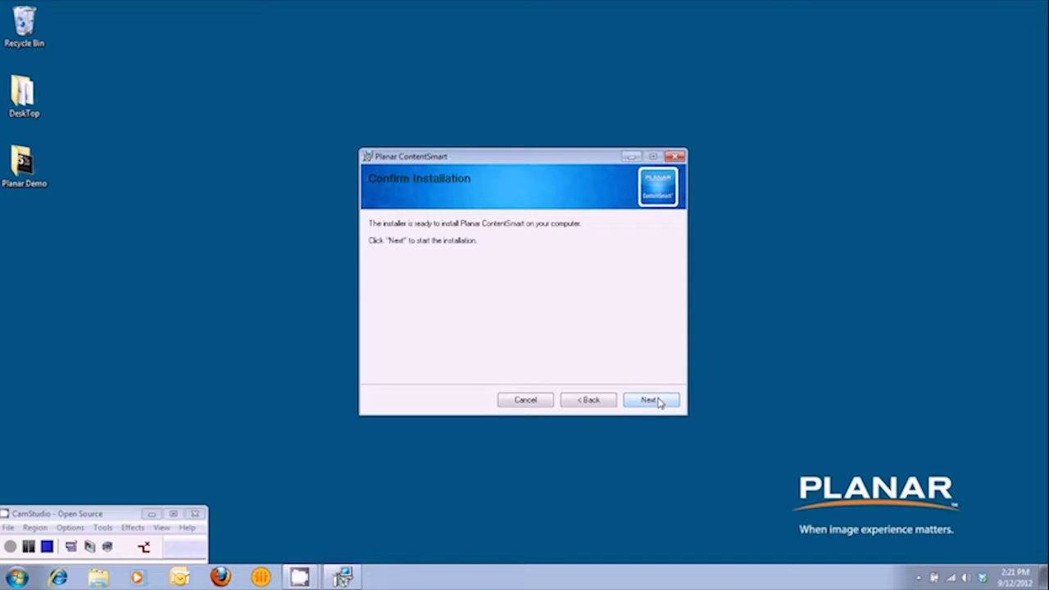
pyautogui.click(653, 402)
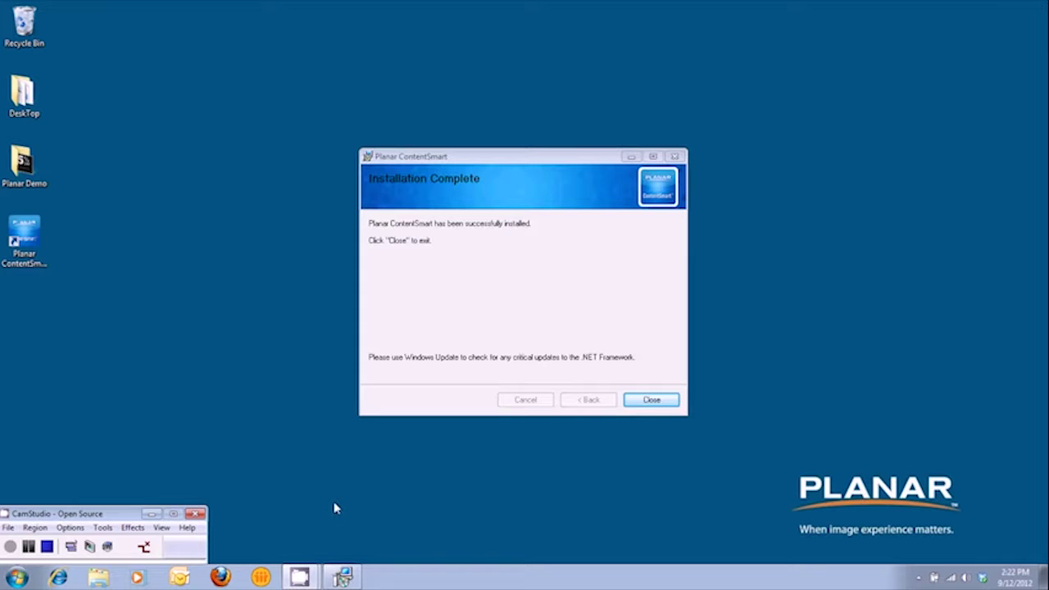
# Close the installer, move the ContentSmart shortcut to the desktop centre, and restore PowerPoint.
pyautogui.click(652, 400)
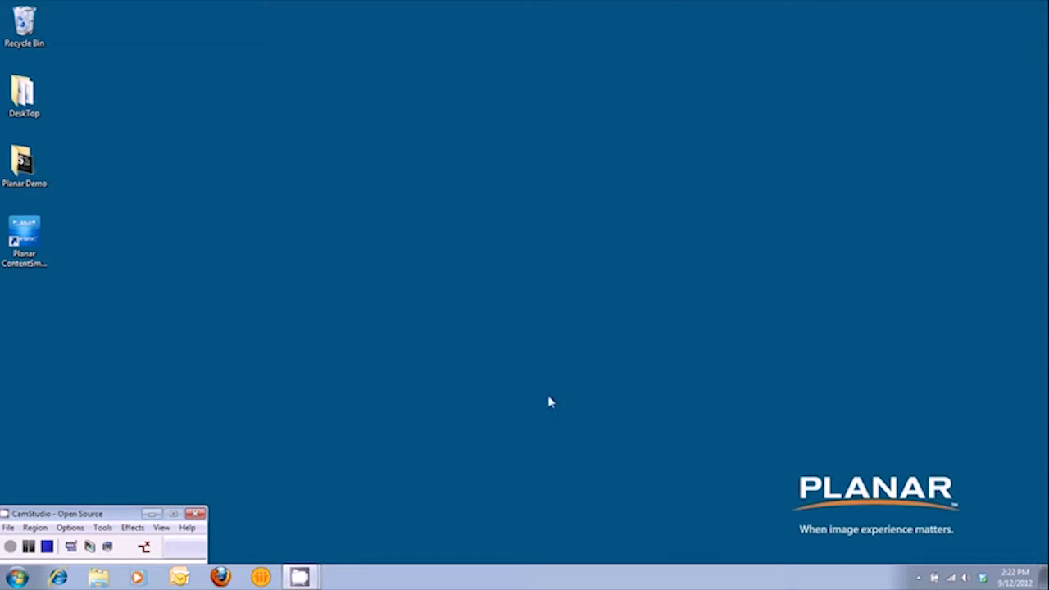
pyautogui.moveTo(25, 234); pyautogui.dragTo(373, 173)
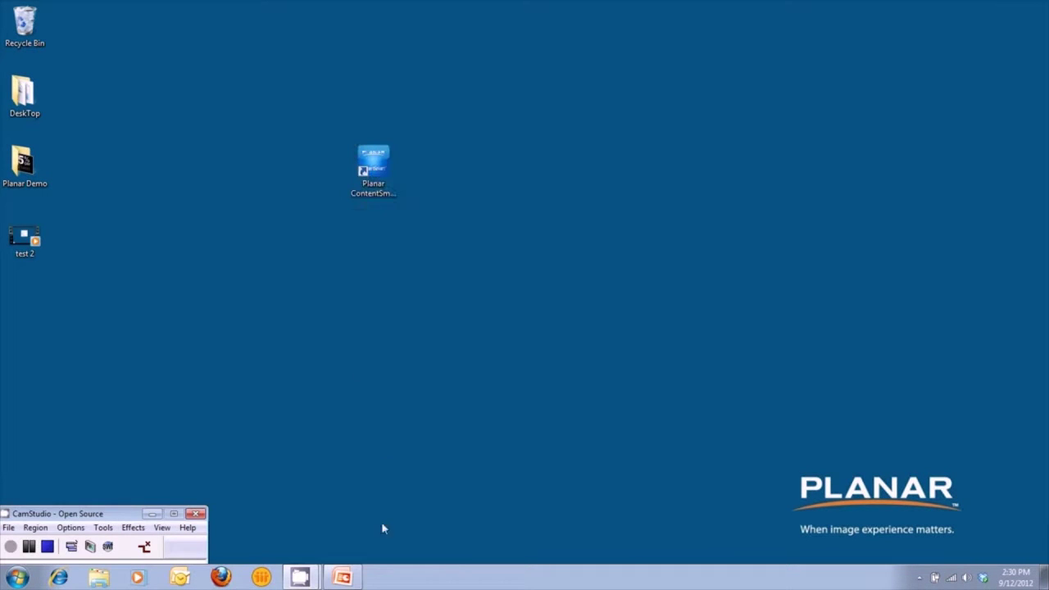
pyautogui.click(342, 577)
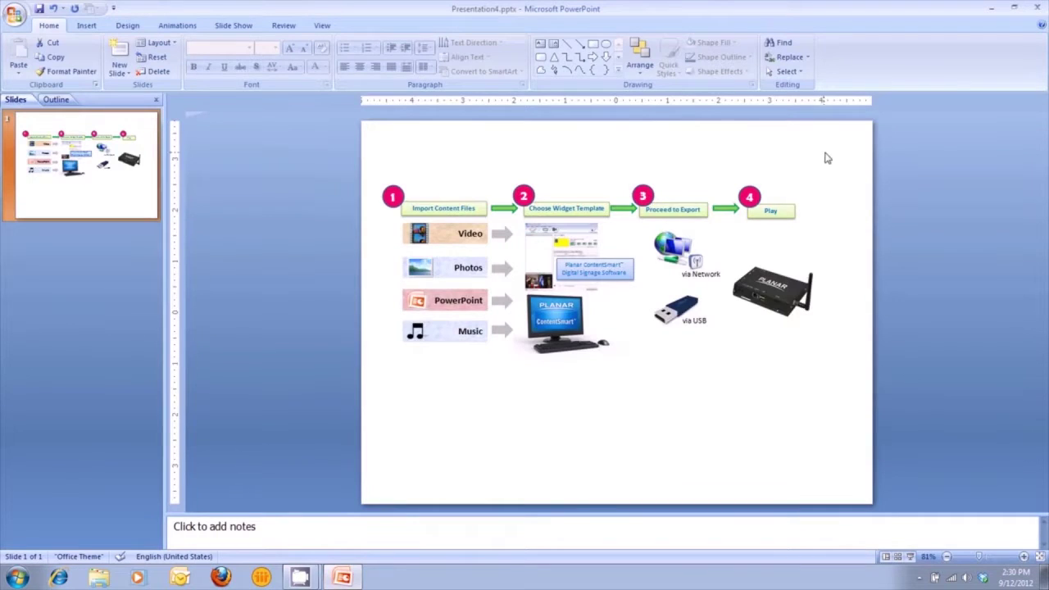
# Show the four-step signage workflow slide full screen, then end the slide show.
pyautogui.click(911, 558)
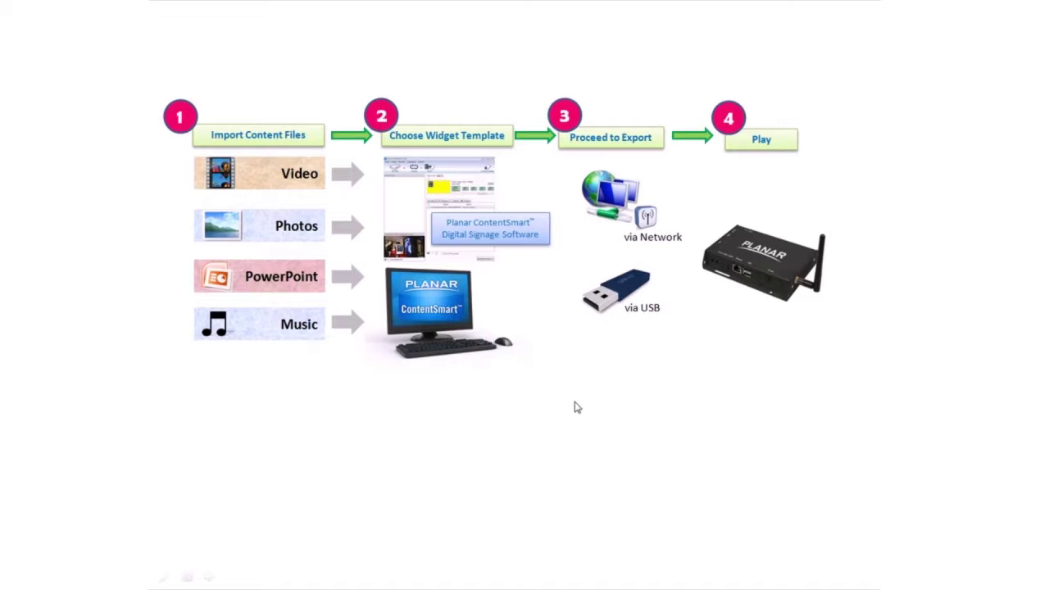
pyautogui.press('Escape')
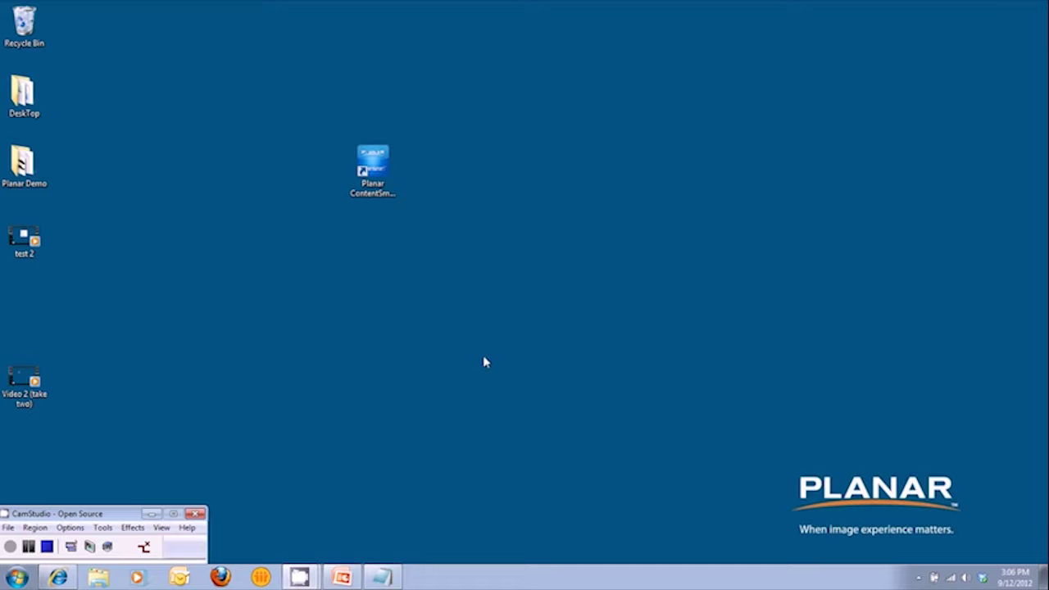
# Launch ContentSmart, dismiss the startup error, maximize the window, and choose the MP-3450 player model.
pyautogui.doubleClick(380, 164)
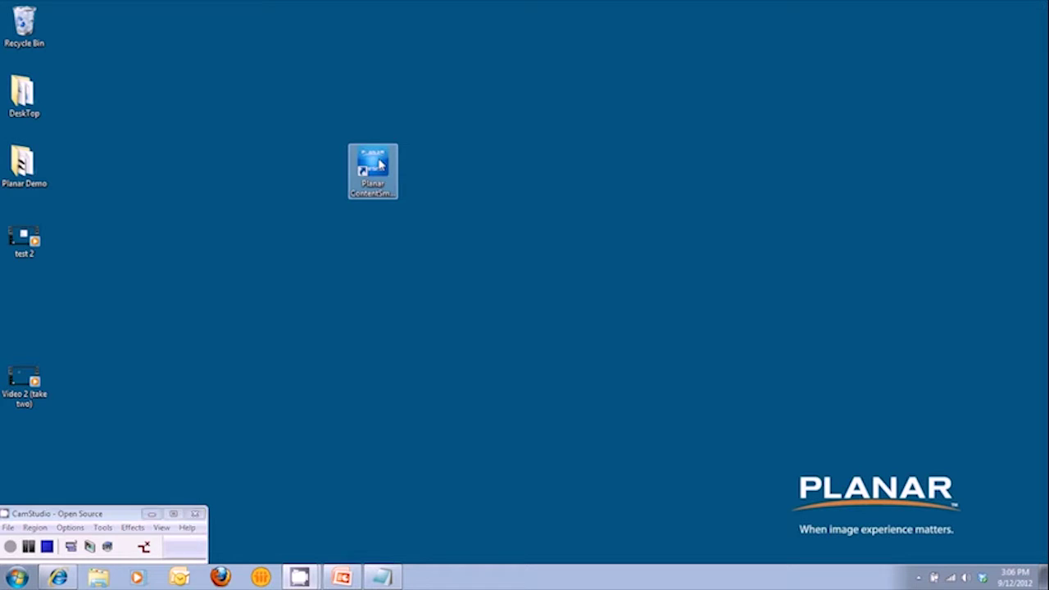
pyautogui.press('Return')
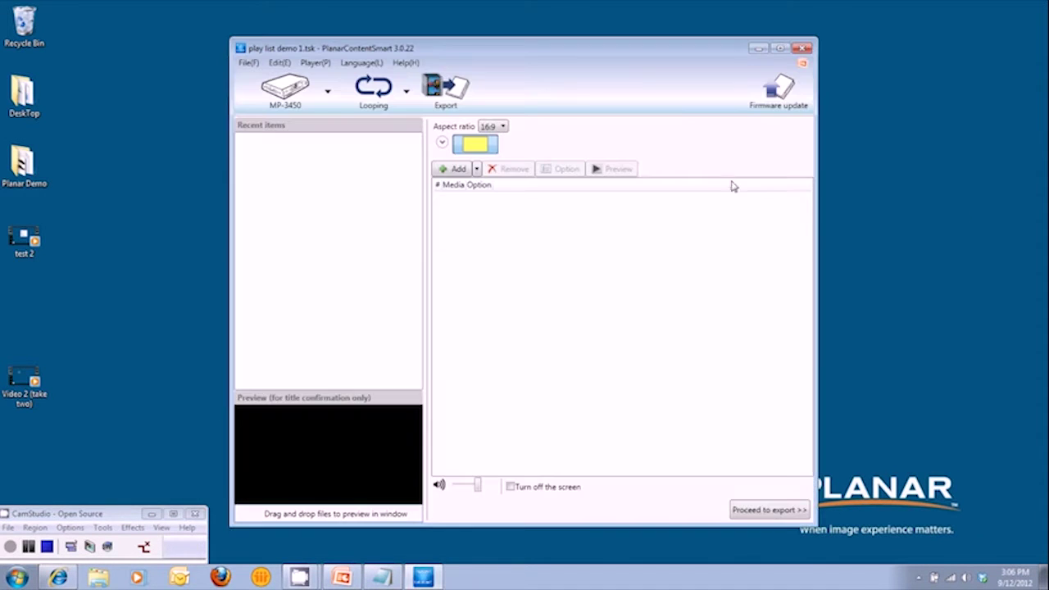
pyautogui.click(780, 48)
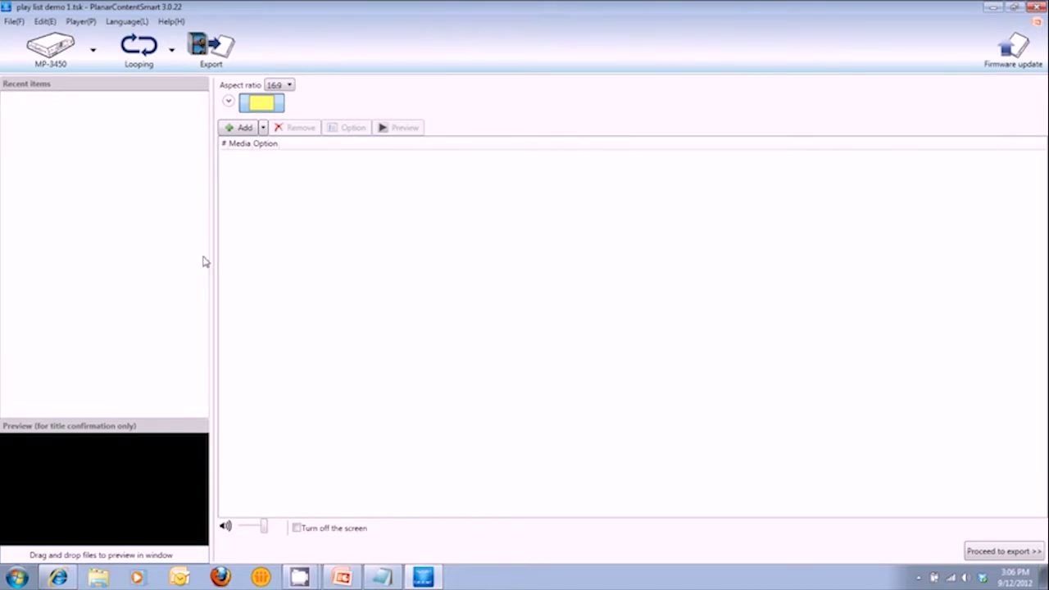
pyautogui.click(94, 53)
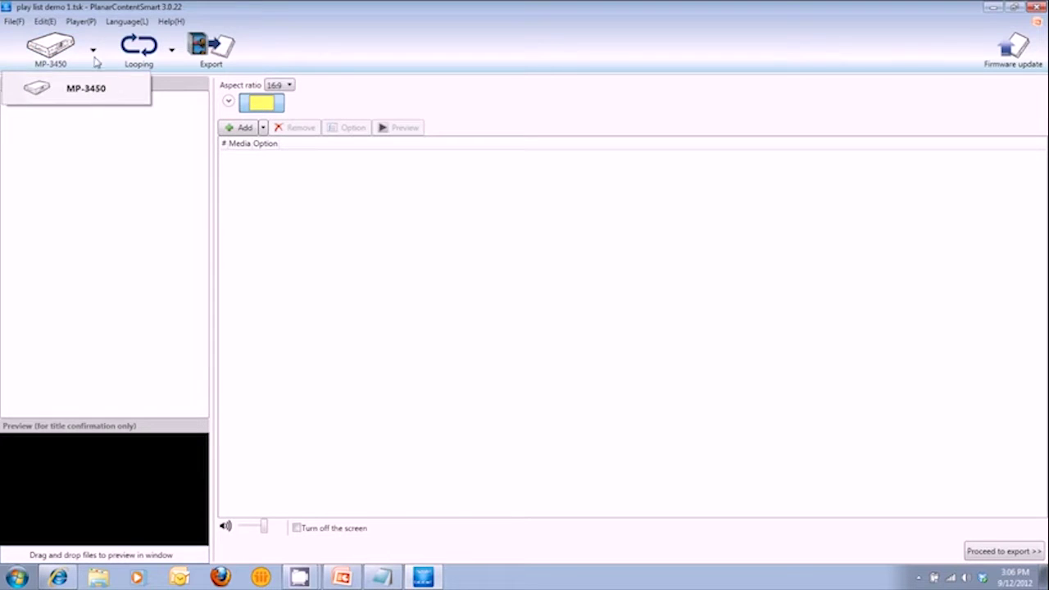
pyautogui.click(94, 95)
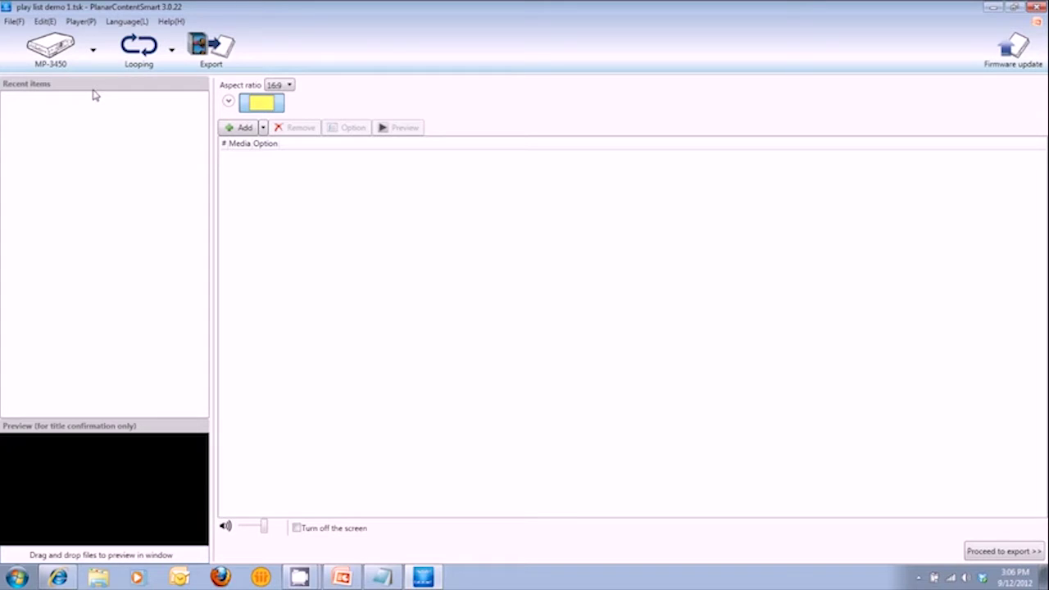
pyautogui.click(170, 52)
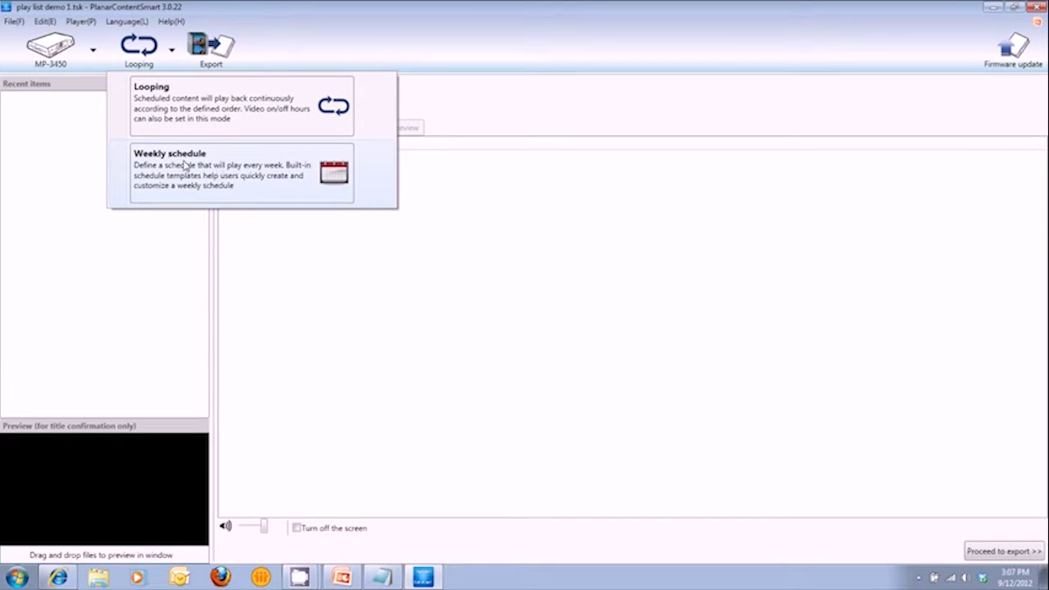
pyautogui.click(181, 115)
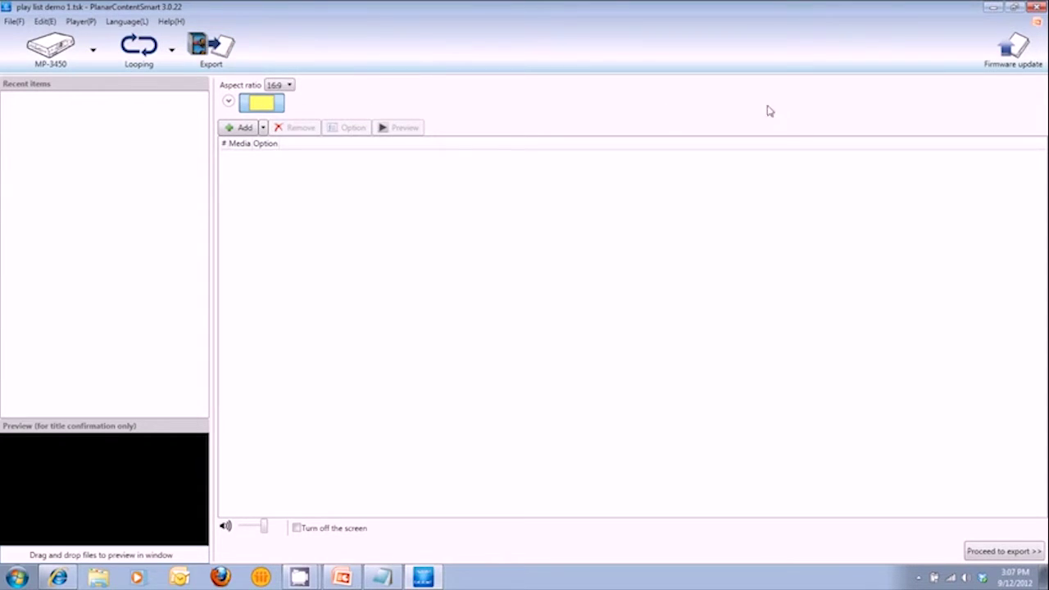
# Choose the screen layout with two small image zones beside the large video zone.
pyautogui.click(229, 102)
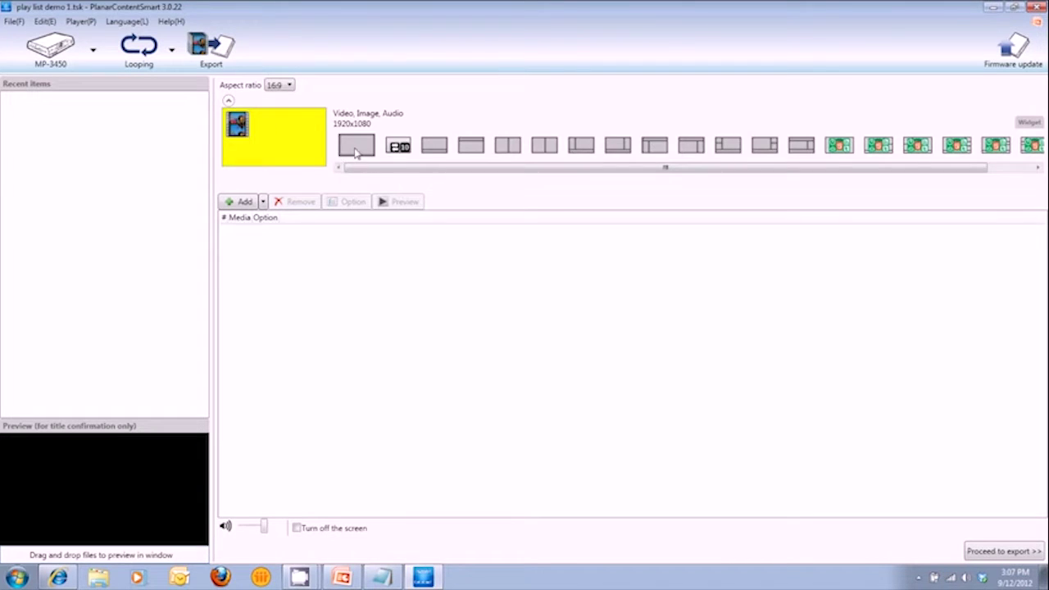
pyautogui.moveTo(419, 171); pyautogui.dragTo(497, 176)
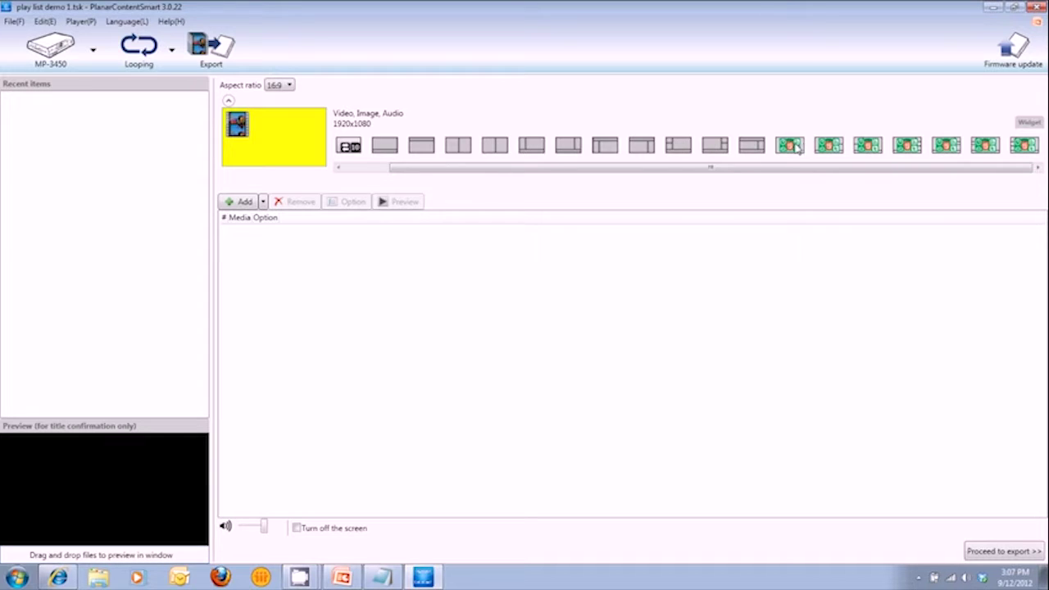
pyautogui.hscroll(-2, 763, 176)
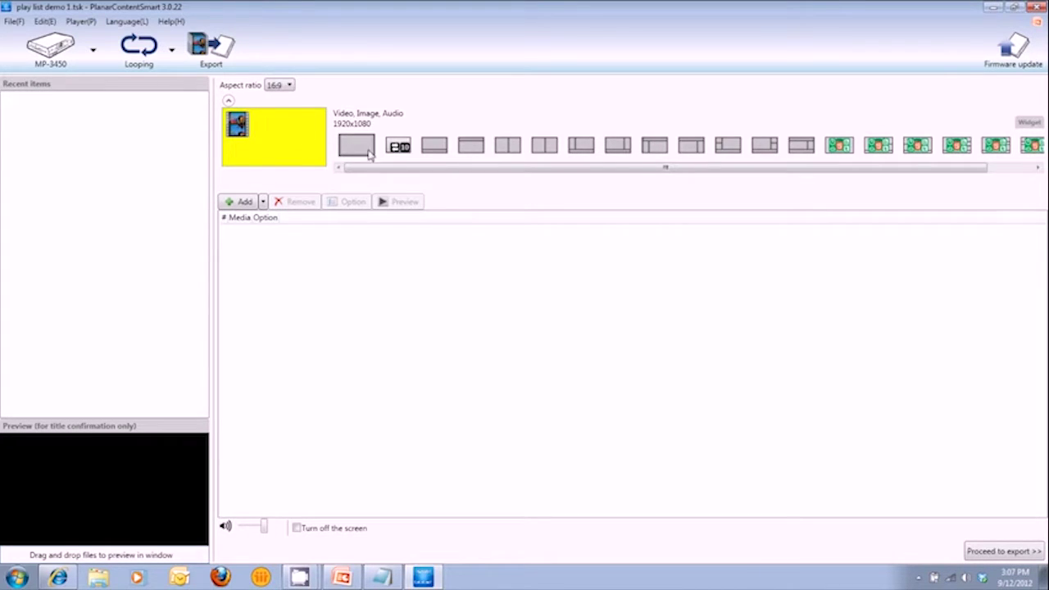
pyautogui.click(728, 149)
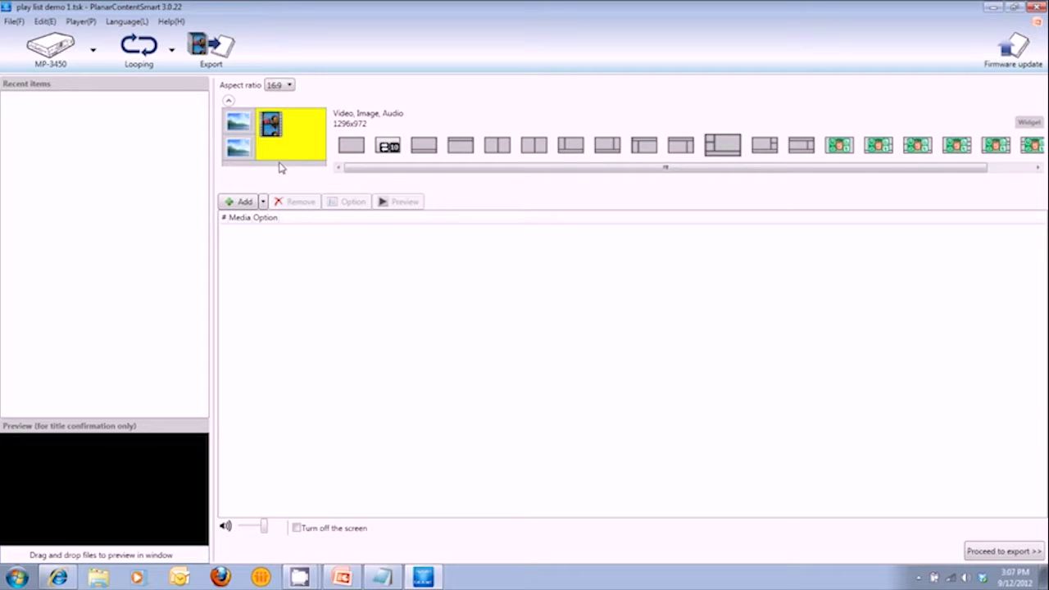
# Keep the aspect ratio at 16:9 and select the top-left 624x486 image zone.
pyautogui.click(289, 86)
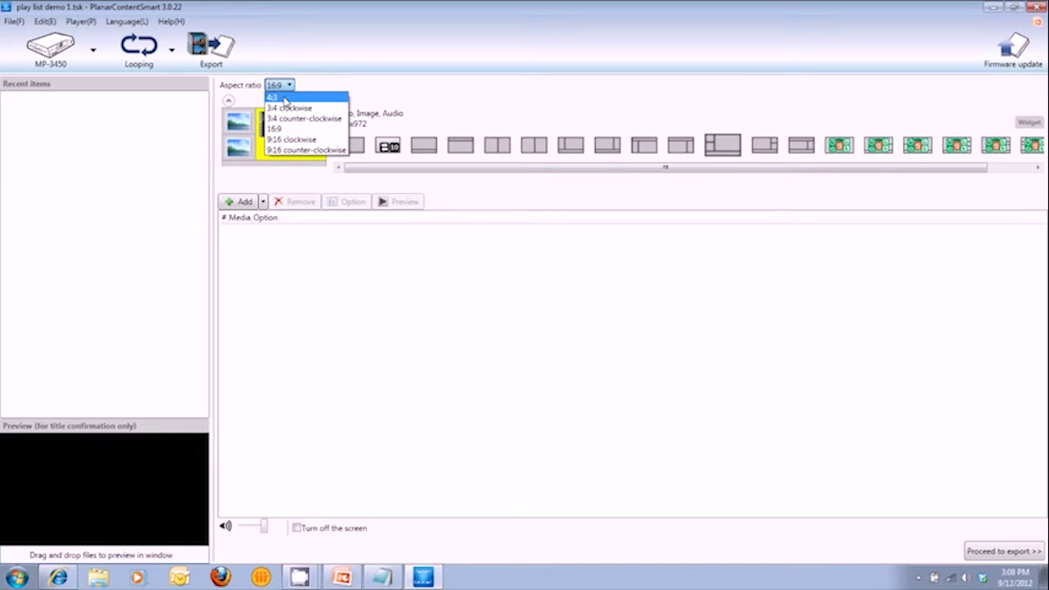
pyautogui.click(292, 130)
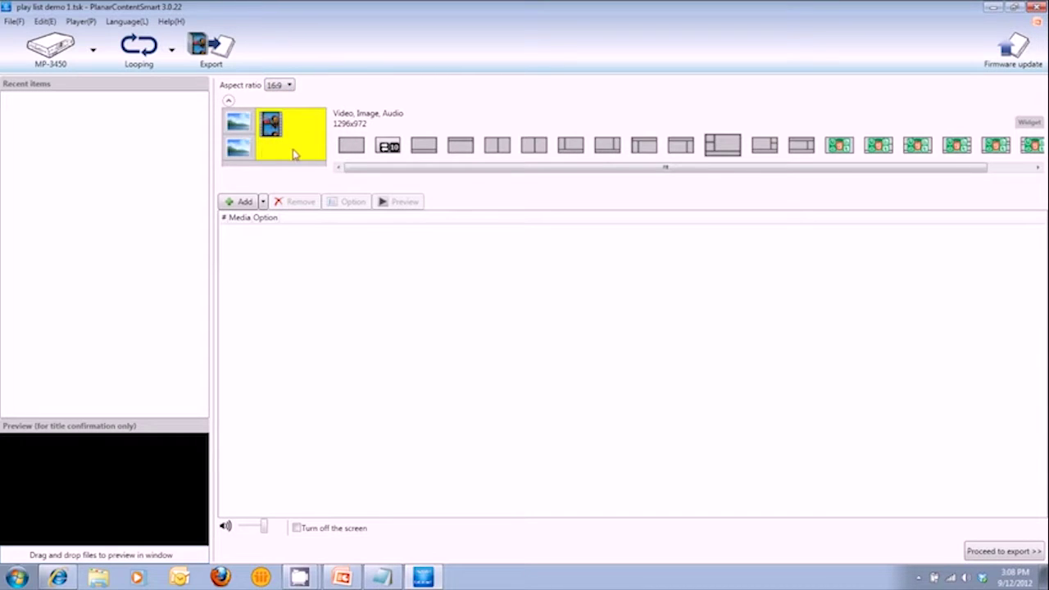
pyautogui.click(238, 124)
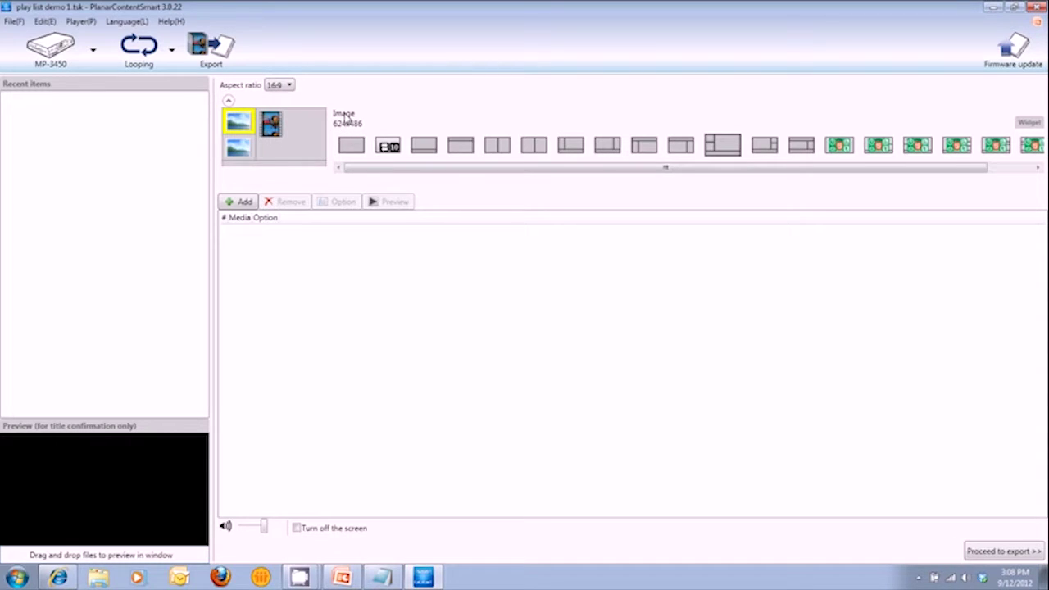
# Add cap_toes_styles.jpg to the top image zone, preview it, then select the lower image zone.
pyautogui.click(238, 203)
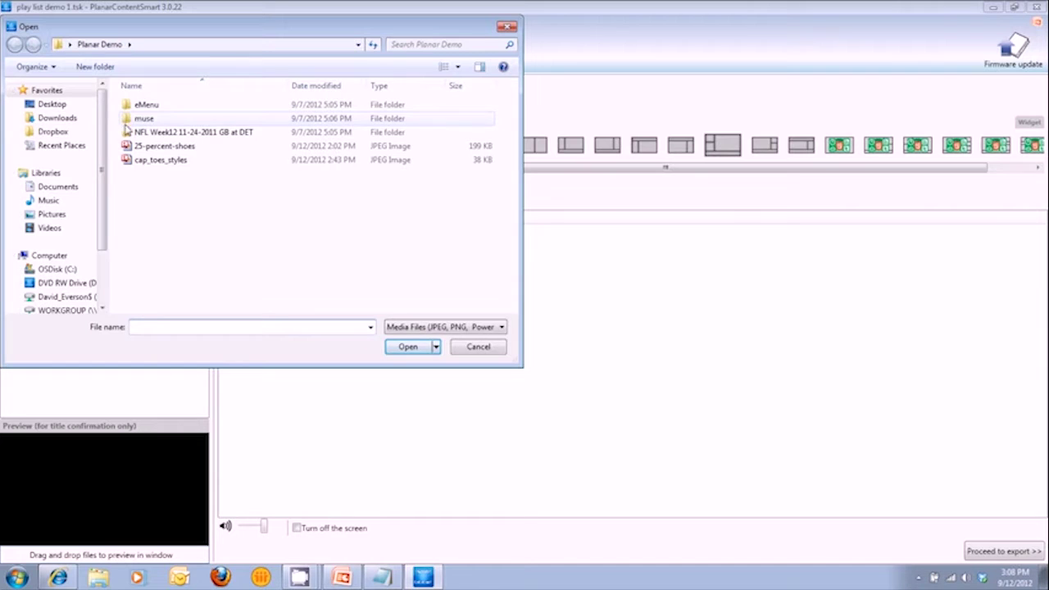
pyautogui.click(164, 161)
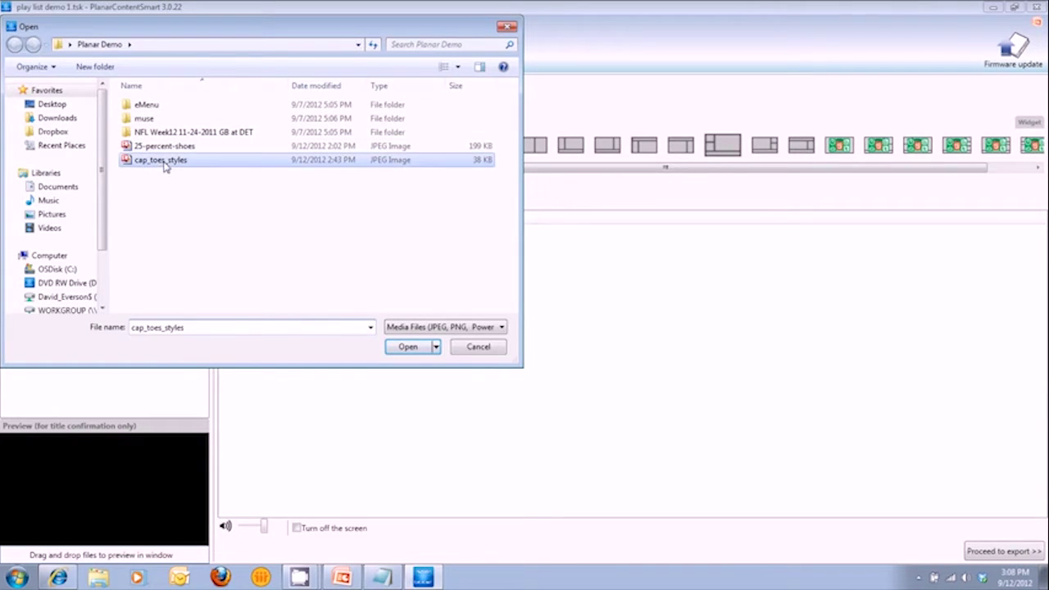
pyautogui.click(408, 346)
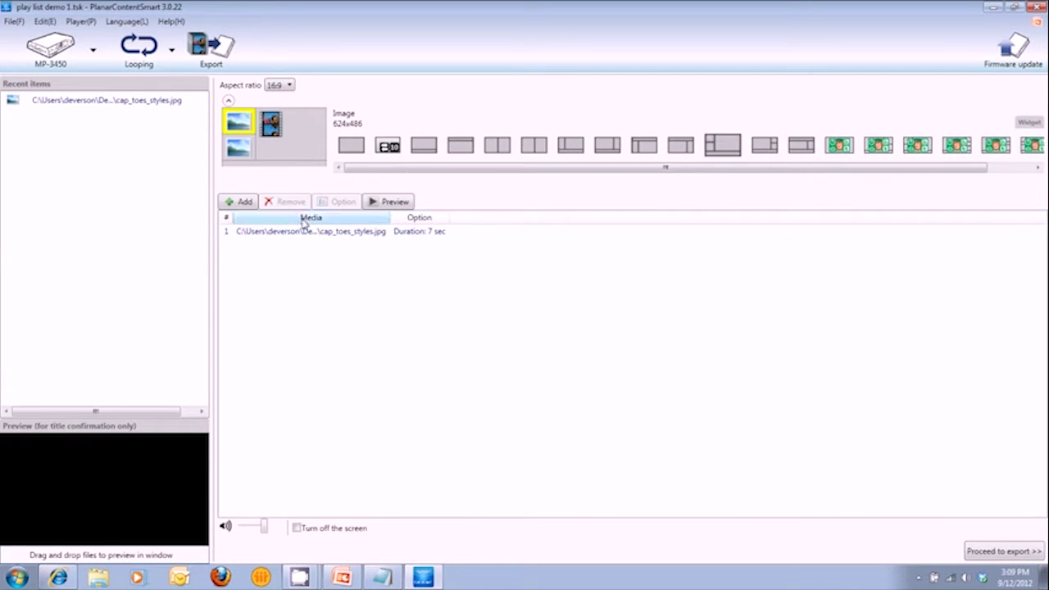
pyautogui.click(350, 237)
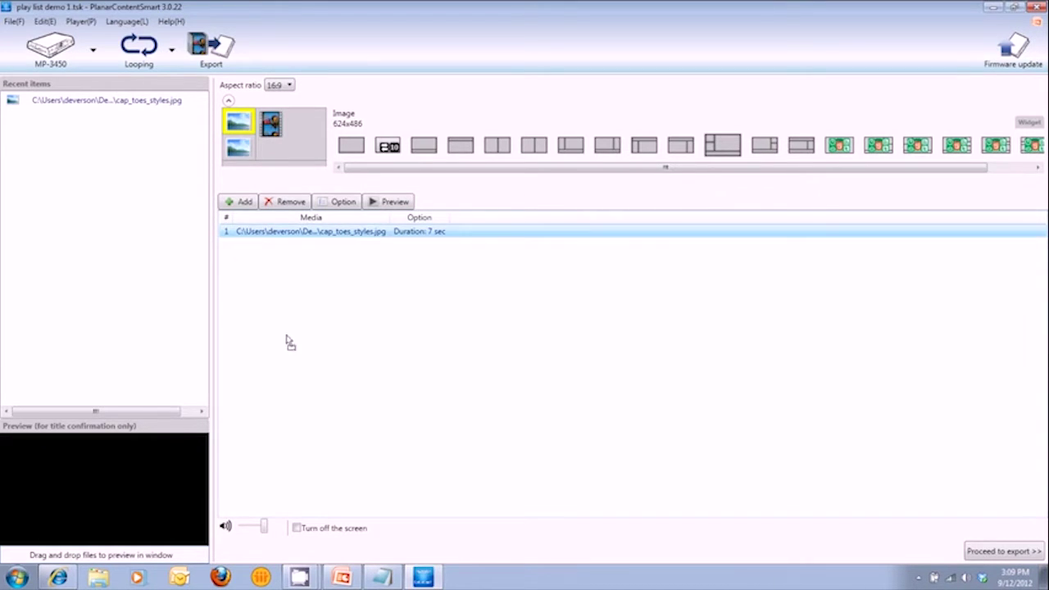
pyautogui.moveTo(160, 499); pyautogui.dragTo(174, 492)
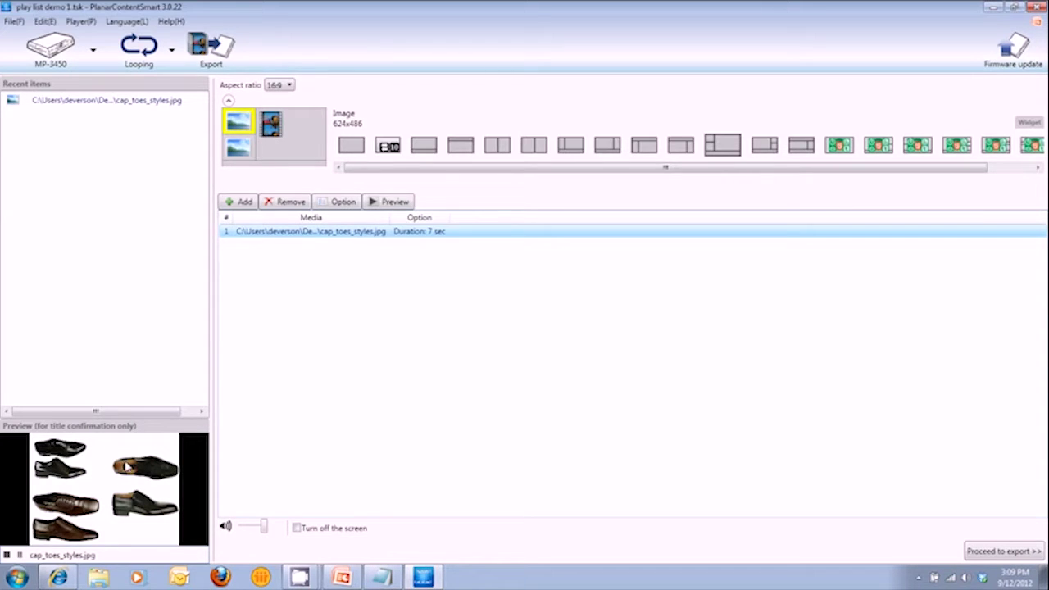
pyautogui.click(240, 148)
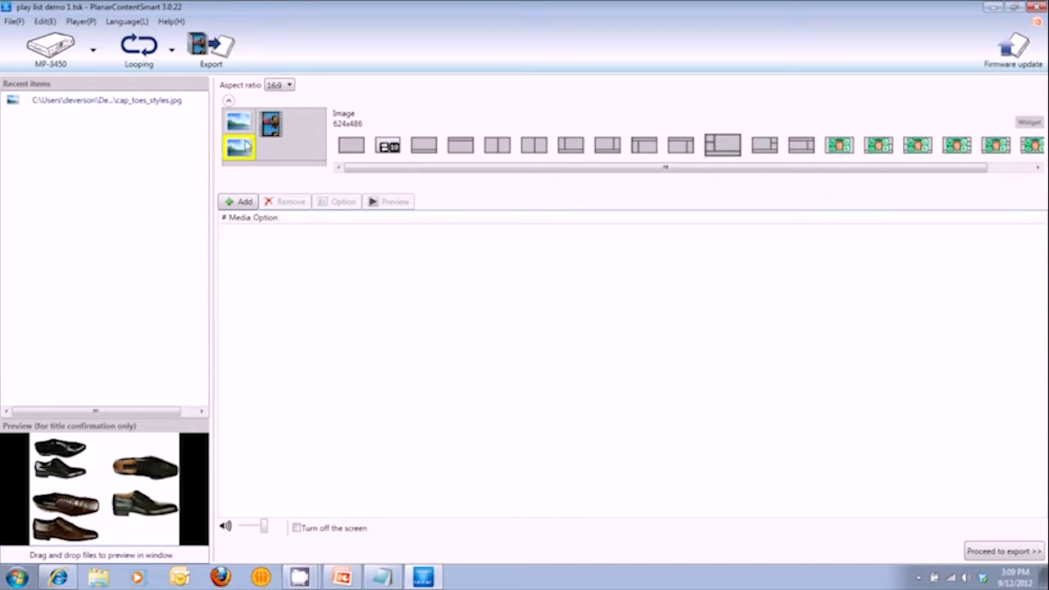
# Add 25-percent-shoes.jpg to the lower image zone, preview it, then select the video zone.
pyautogui.click(243, 202)
pyautogui.click(171, 149)
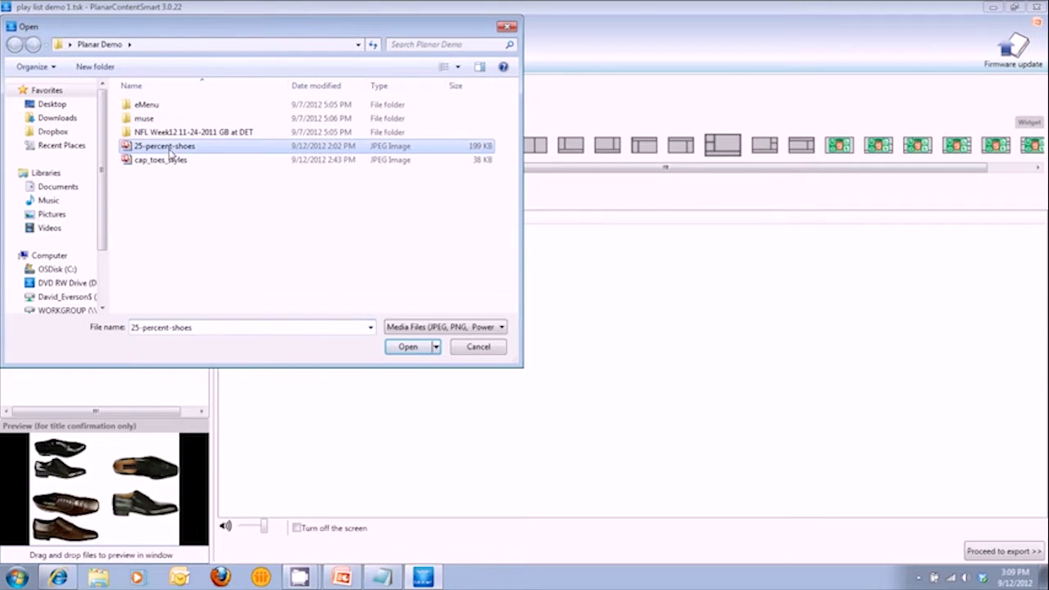
pyautogui.click(408, 351)
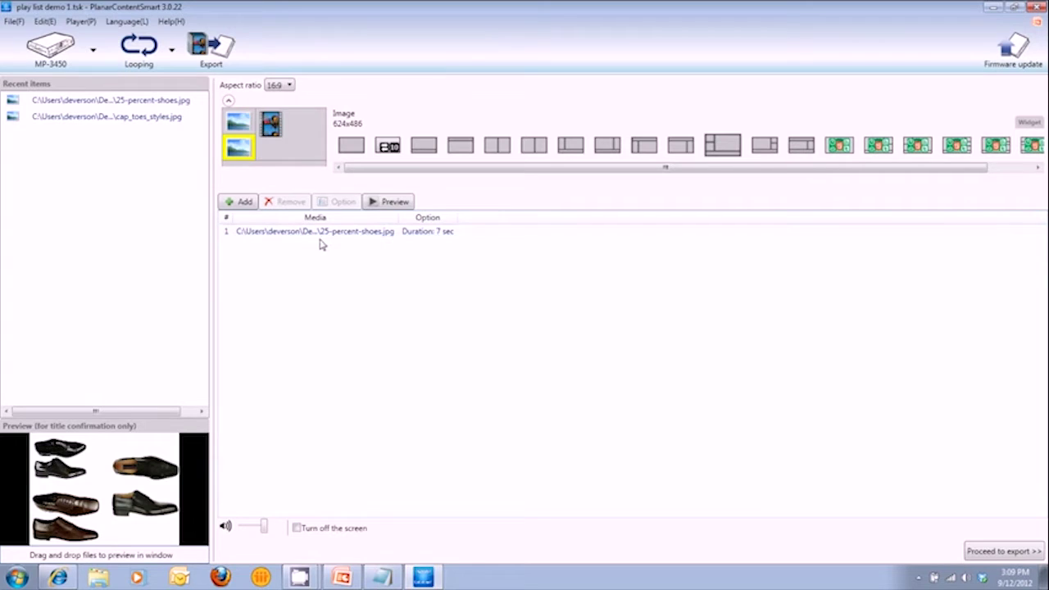
pyautogui.click(362, 233)
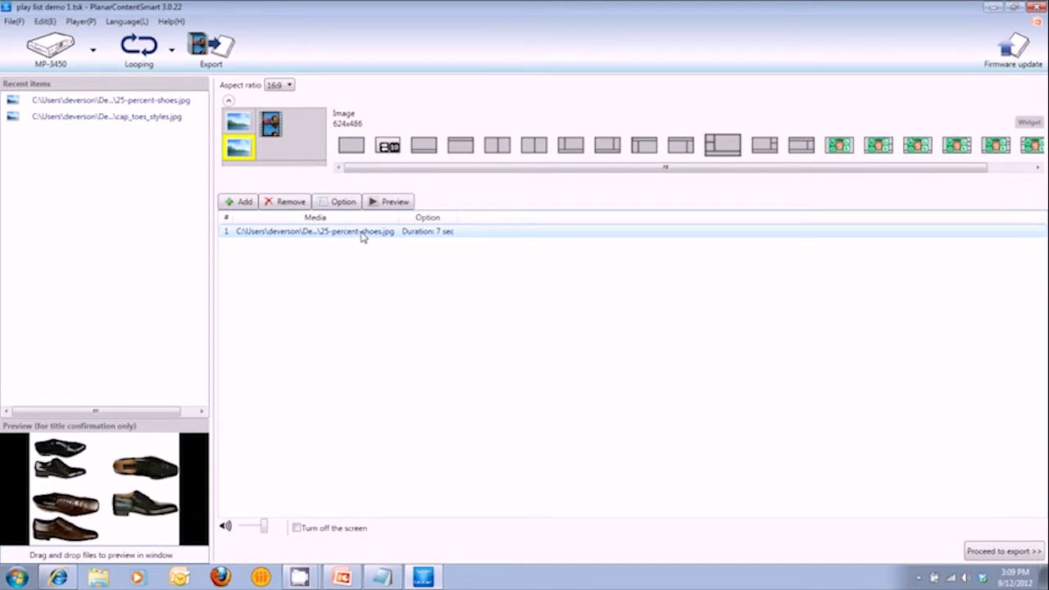
pyautogui.click(395, 203)
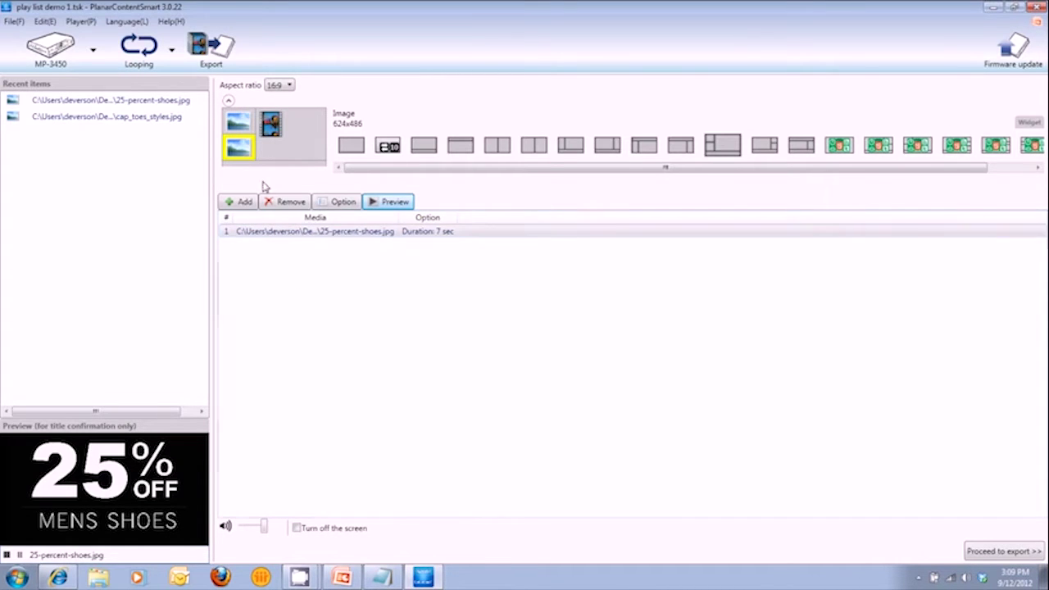
pyautogui.click(287, 144)
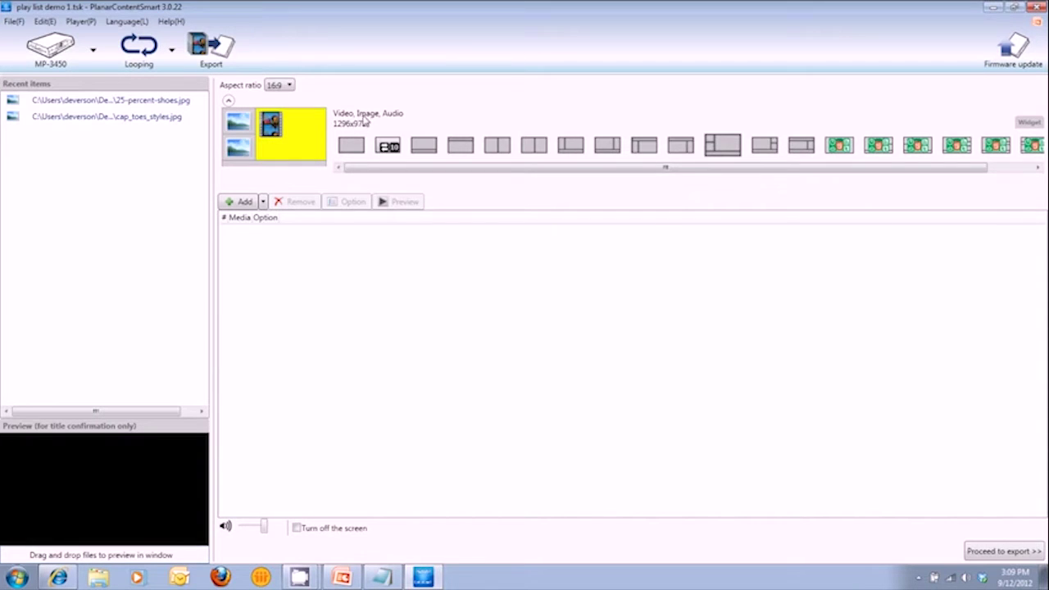
# Add the jeans_sale video to the video zone, then check the top image zone's playlist.
pyautogui.click(244, 202)
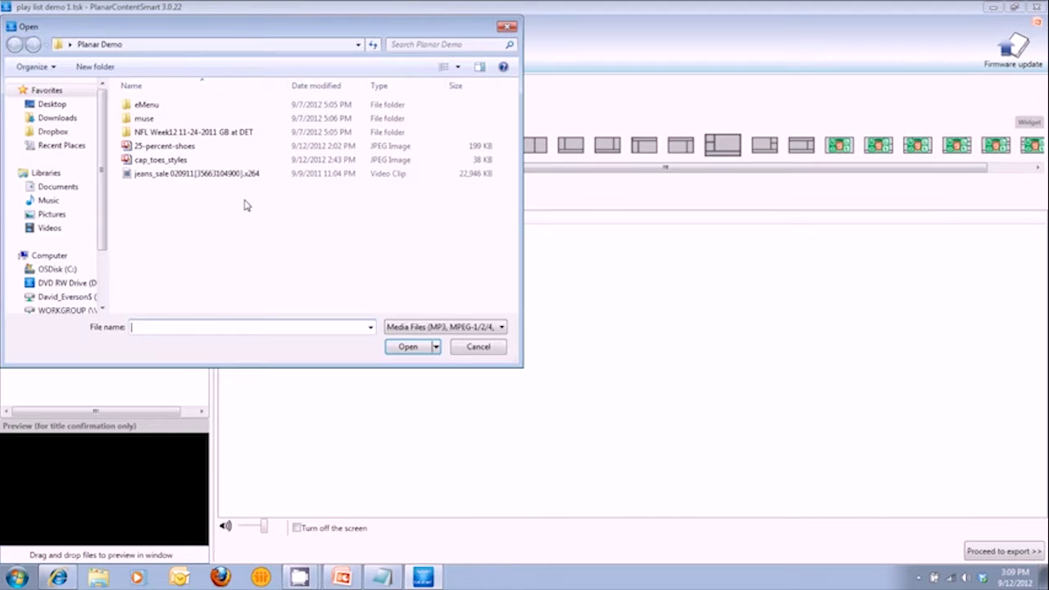
pyautogui.click(208, 176)
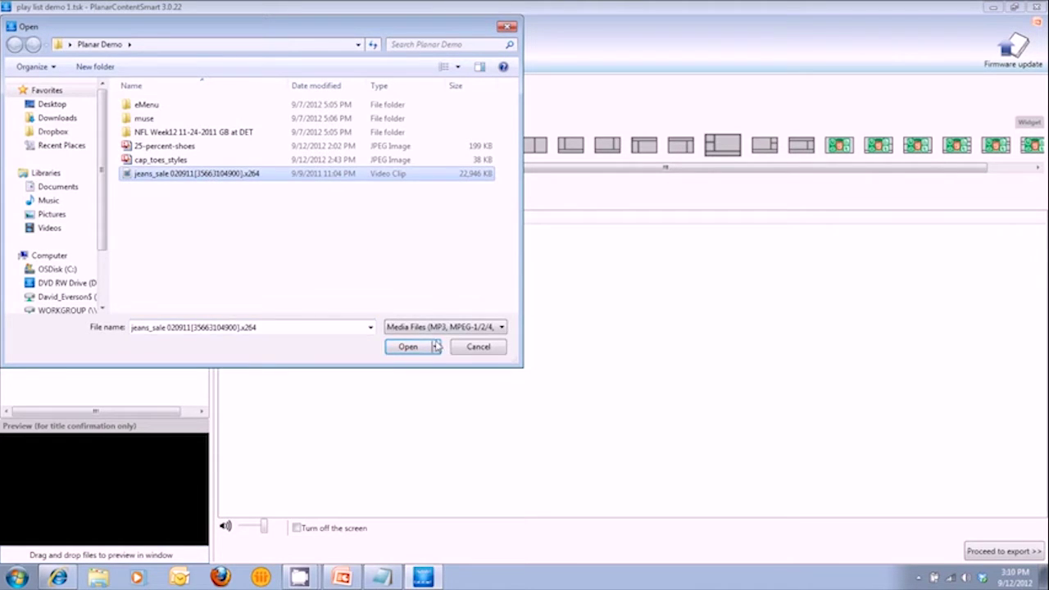
pyautogui.click(408, 348)
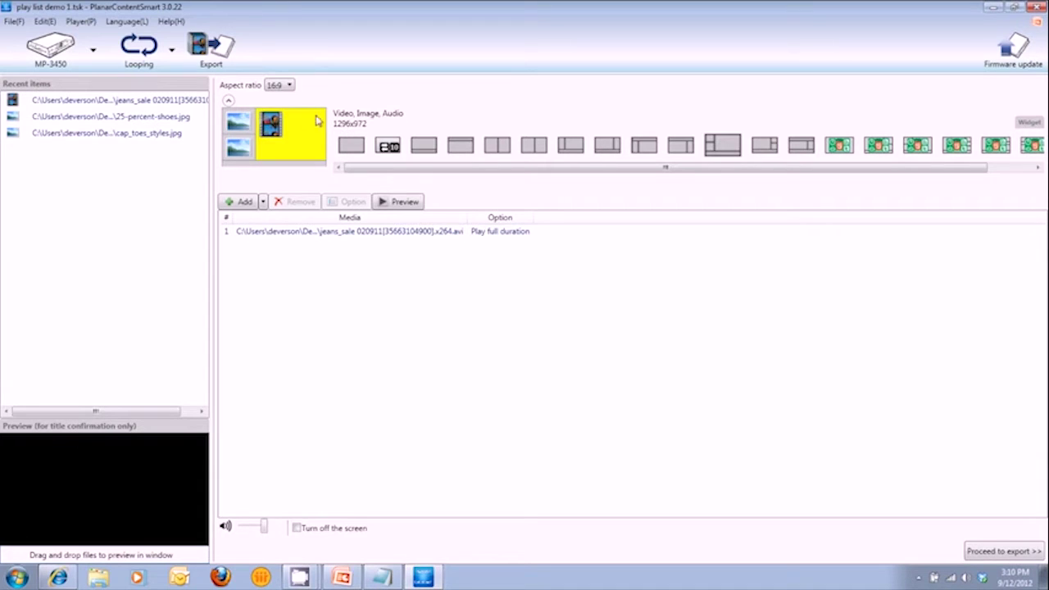
pyautogui.click(238, 123)
pyautogui.click(237, 123)
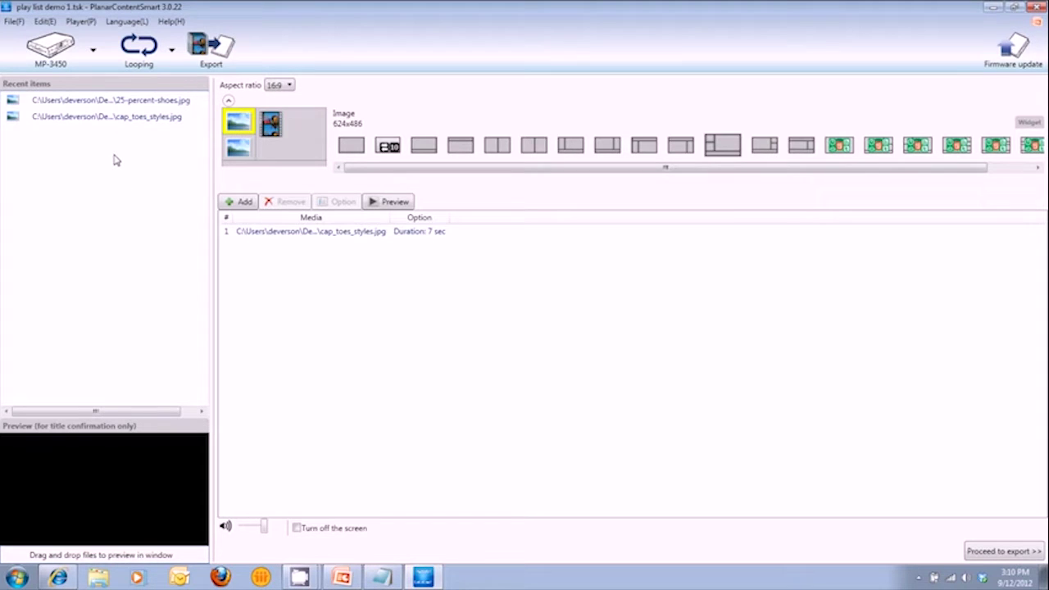
# Add 25-percent-shoes and cap_toes_styles from recent items to the video zone, then select the ticker zone.
pyautogui.click(292, 140)
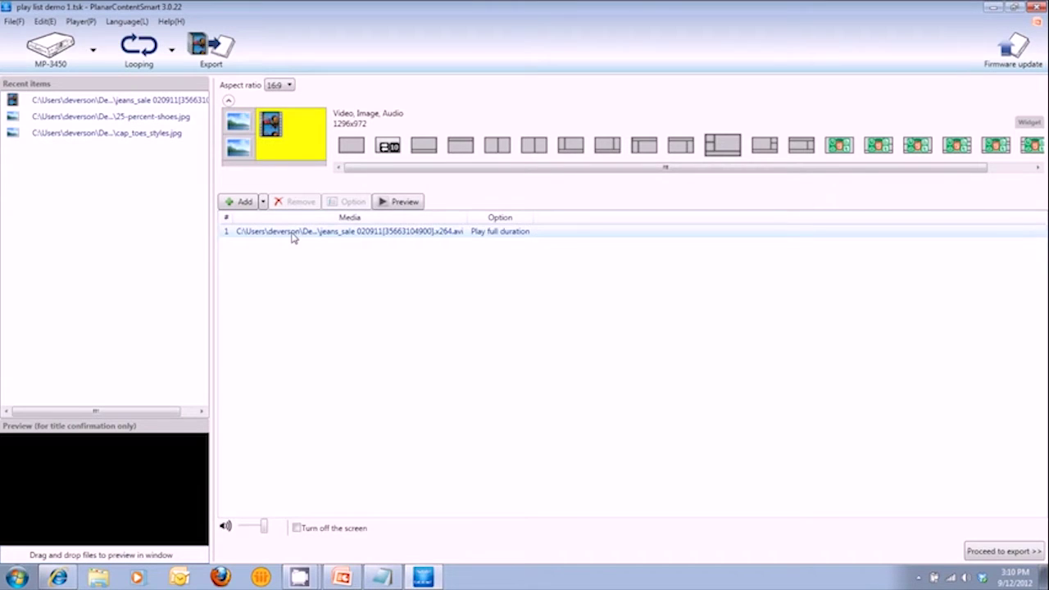
pyautogui.click(145, 123)
pyautogui.moveTo(257, 260); pyautogui.dragTo(256, 259)
pyautogui.moveTo(148, 134); pyautogui.dragTo(298, 278)
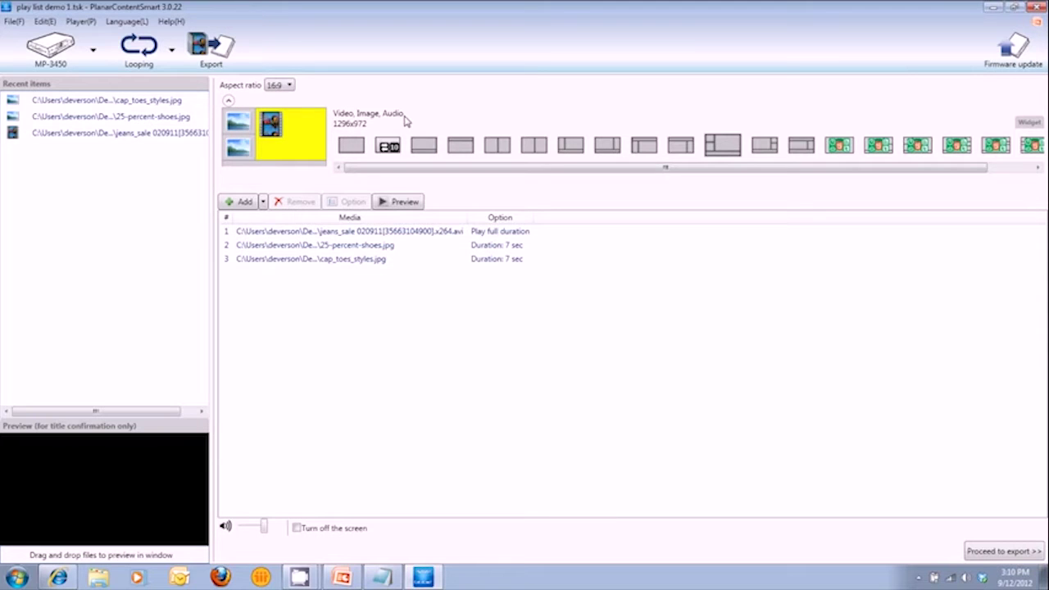
pyautogui.click(300, 164)
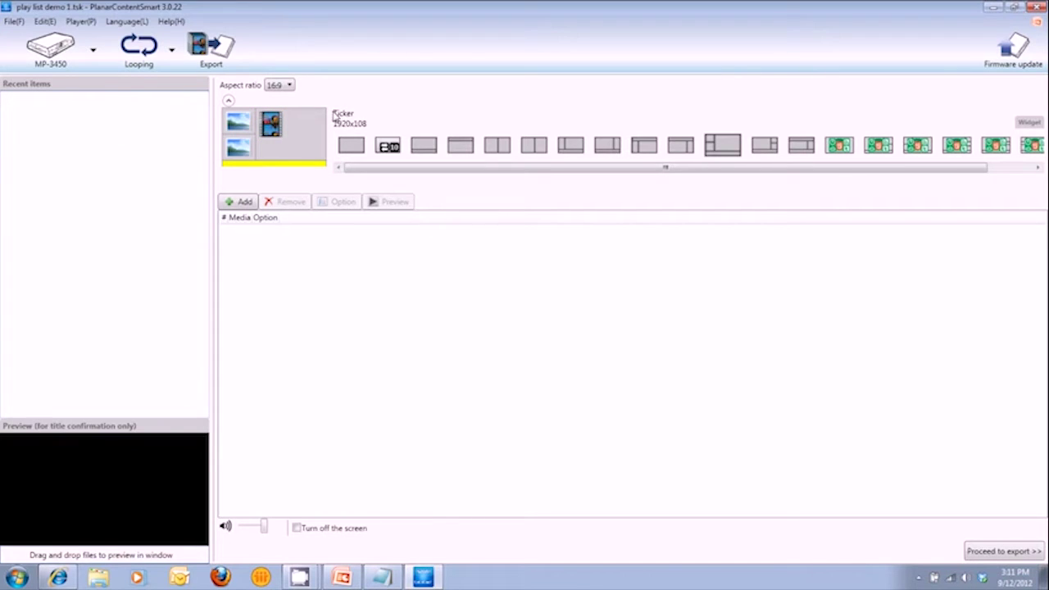
pyautogui.click(382, 578)
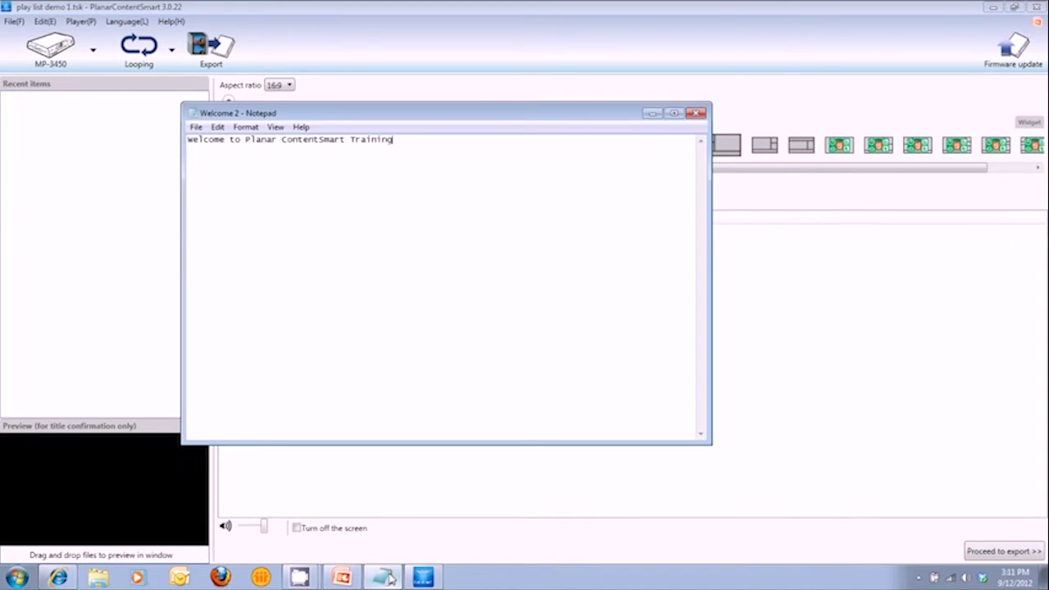
# Save the welcome note in Notepad as Welcome 3 and minimise Notepad.
pyautogui.click(196, 128)
pyautogui.click(246, 185)
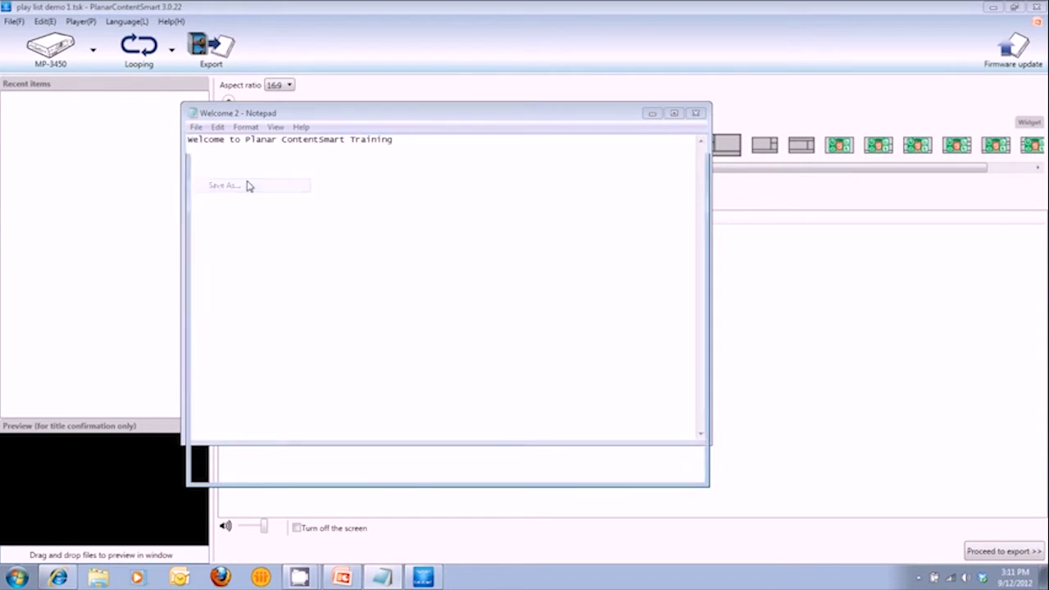
pyautogui.click(330, 420)
pyautogui.press('BackSpace')
pyautogui.write('3')
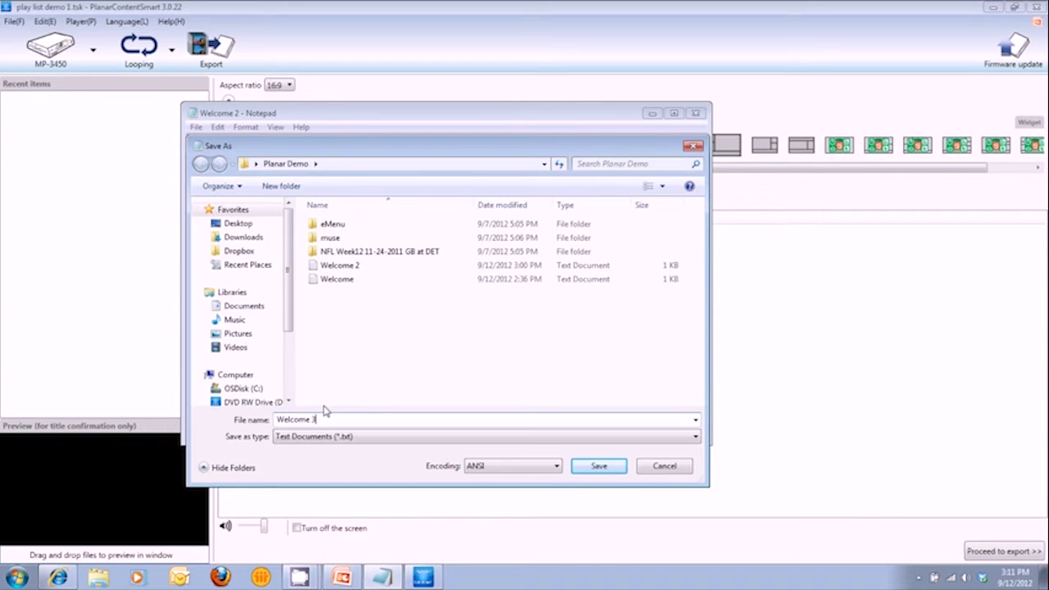
pyautogui.click(599, 467)
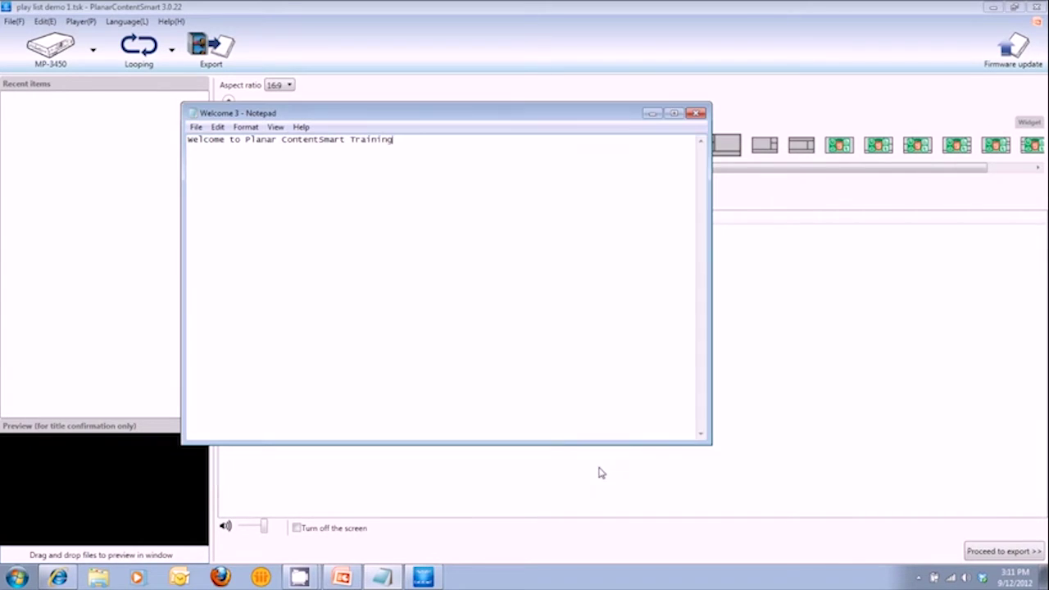
pyautogui.click(651, 115)
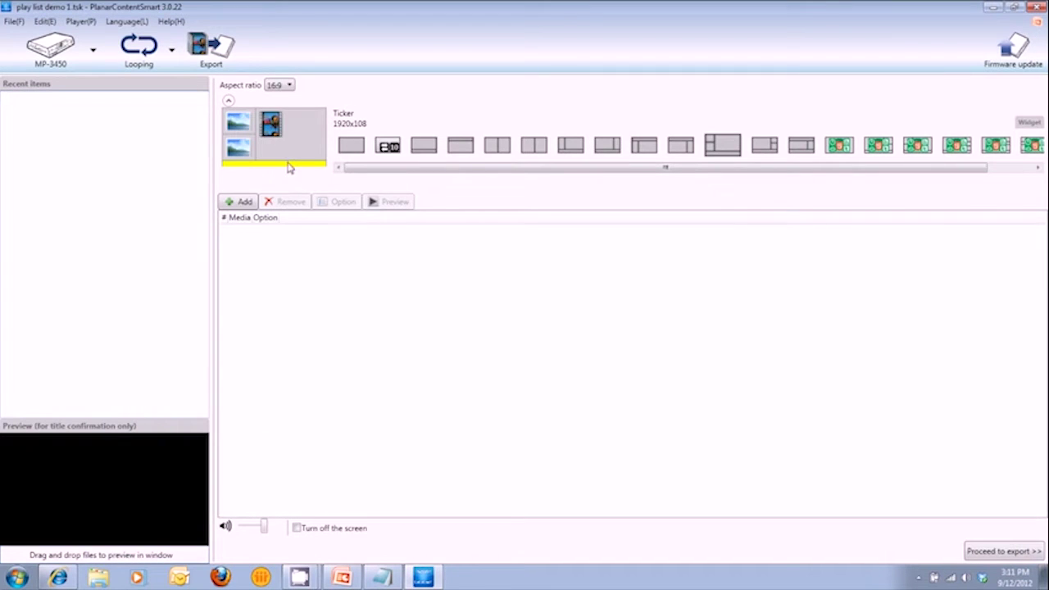
# Add Welcome 3.txt to the ticker zone, then review each zone's playlist and reselect the ticker.
pyautogui.click(244, 203)
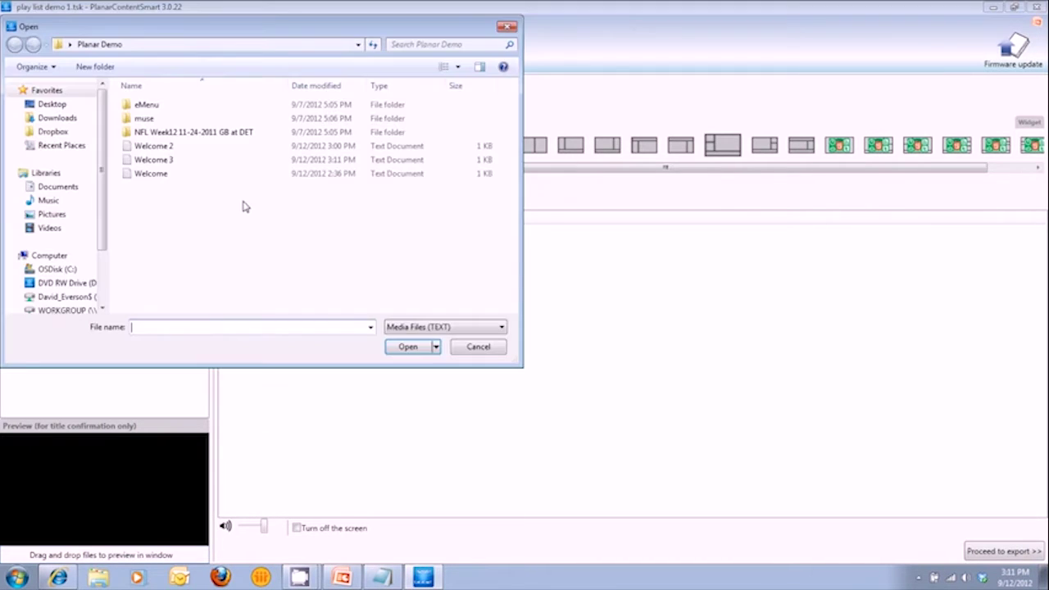
pyautogui.click(156, 160)
pyautogui.click(408, 348)
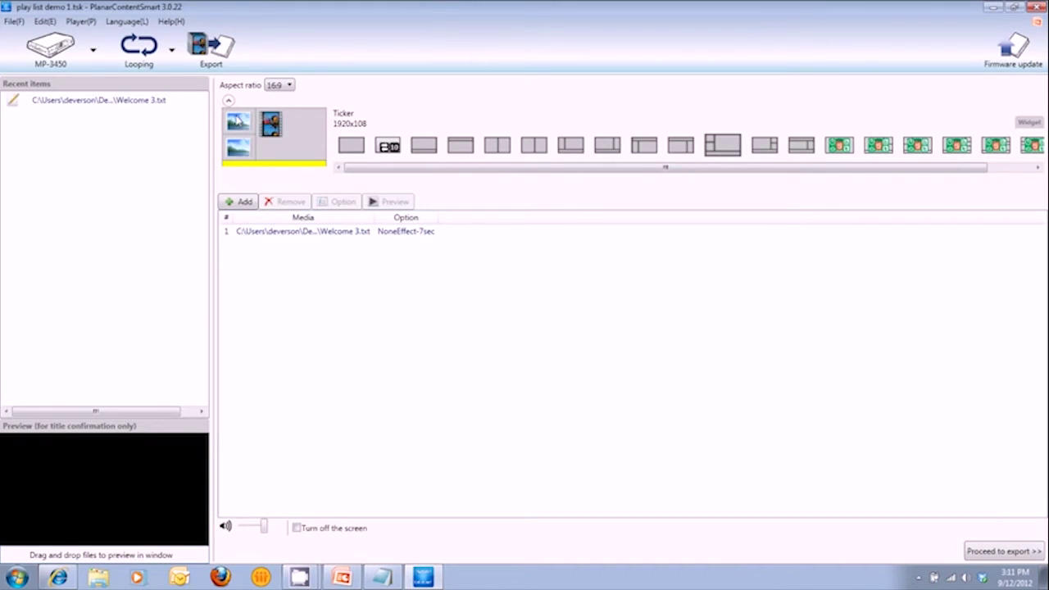
pyautogui.click(237, 120)
pyautogui.click(243, 146)
pyautogui.click(280, 137)
pyautogui.click(274, 164)
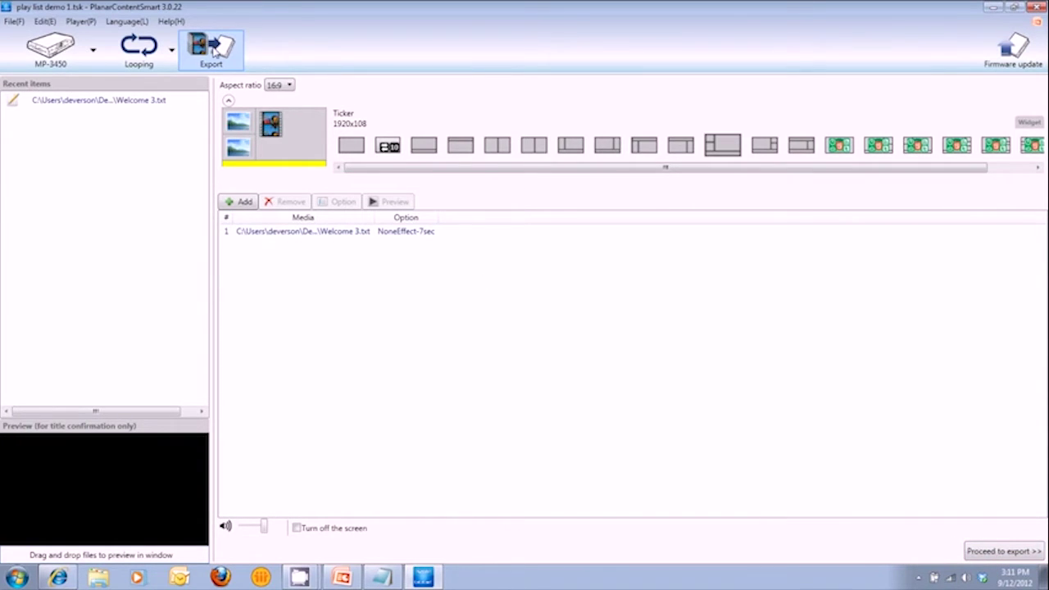
# Go to the export page and select the Mens Department player as the target.
pyautogui.click(1008, 553)
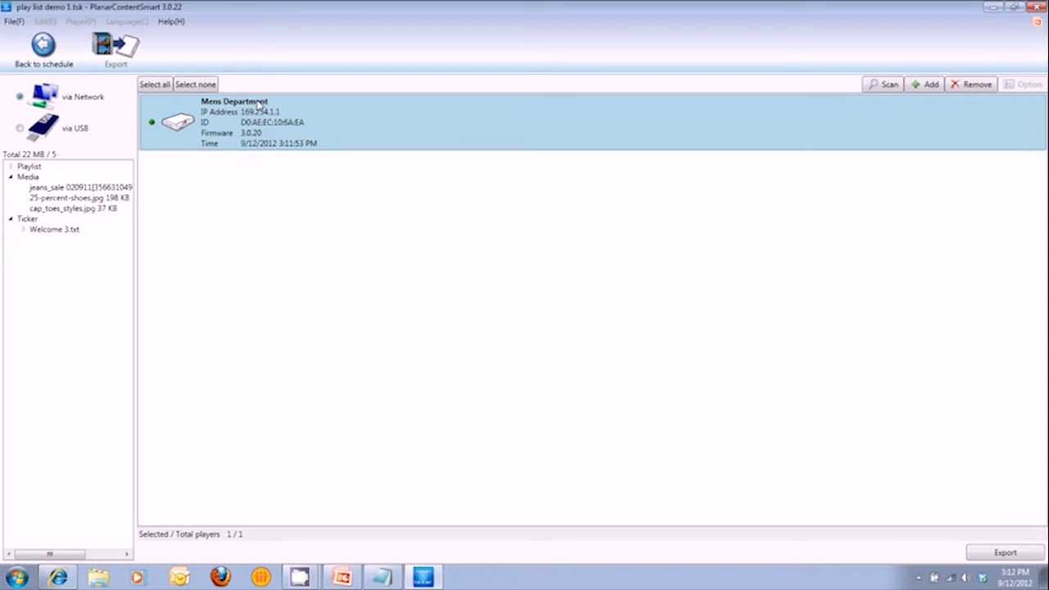
pyautogui.click(214, 142)
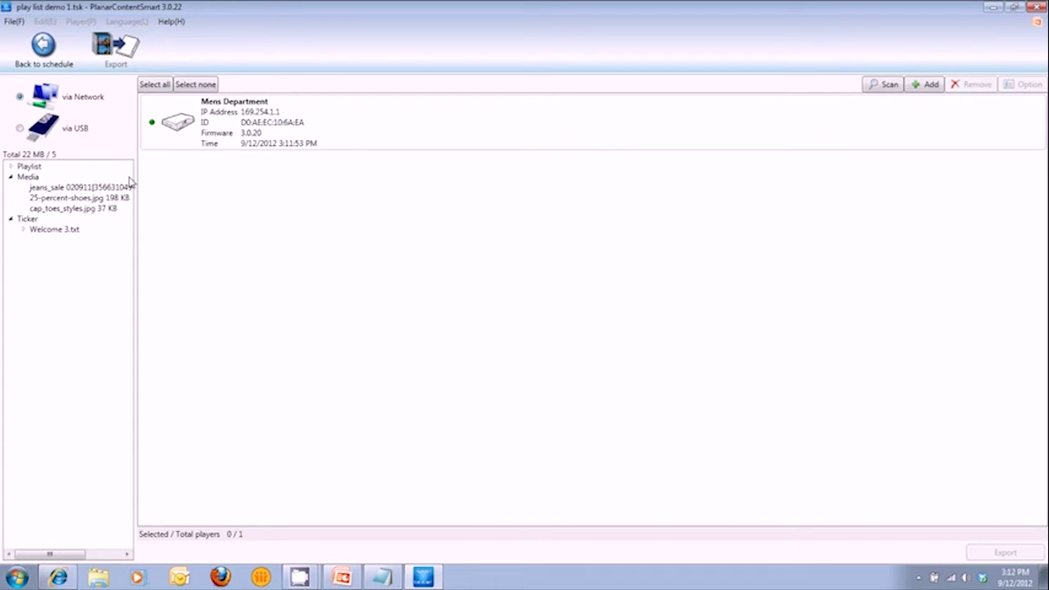
pyautogui.click(254, 127)
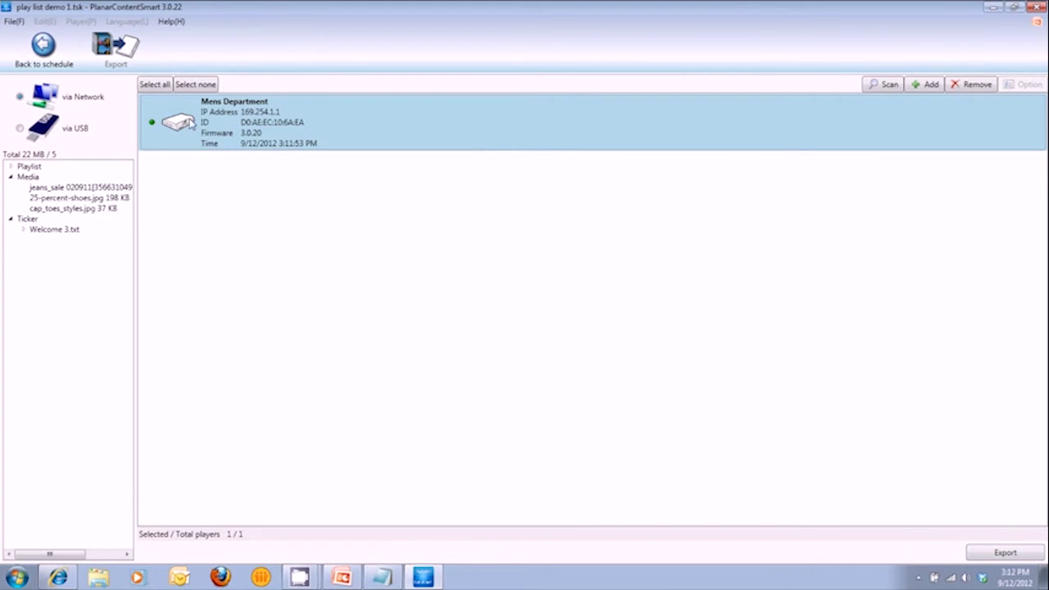
# Try adding another player by IP address, then cancel it.
pyautogui.click(931, 85)
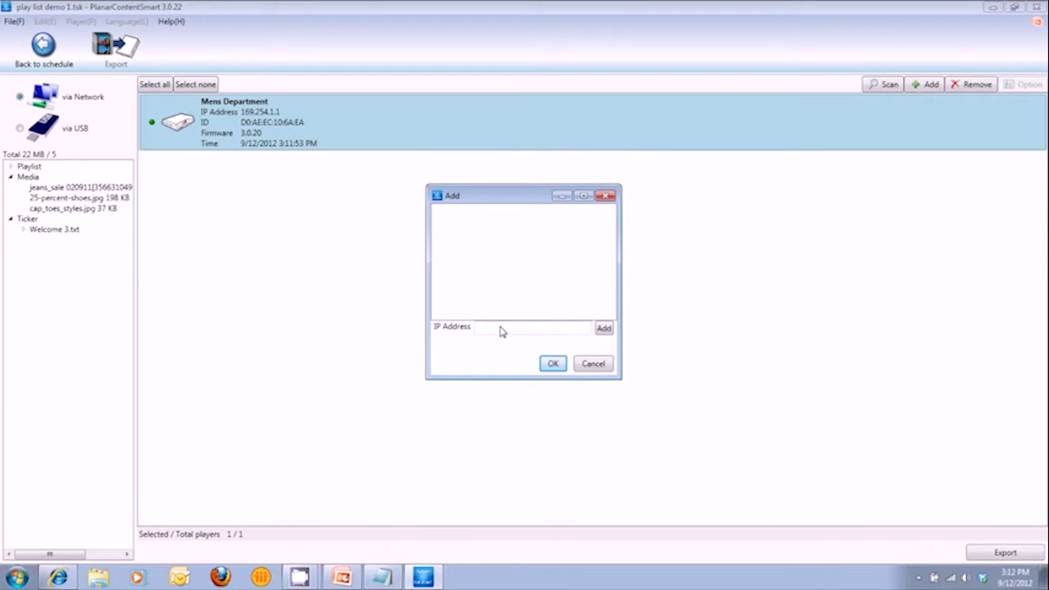
pyautogui.click(555, 364)
pyautogui.click(594, 364)
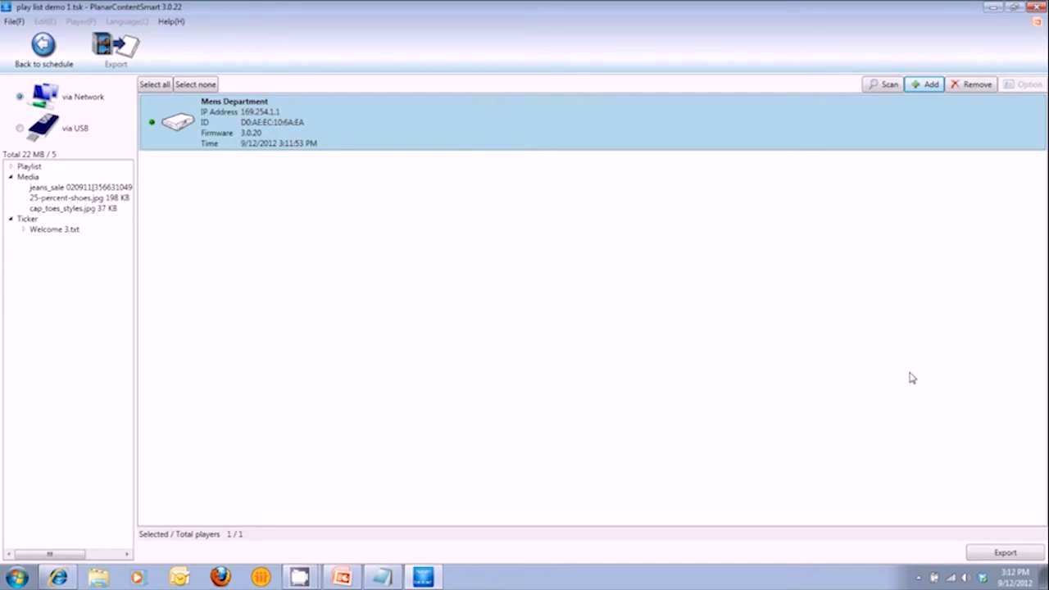
# Export the playlist to the Mens Department player and return to the schedule editor.
pyautogui.click(1006, 554)
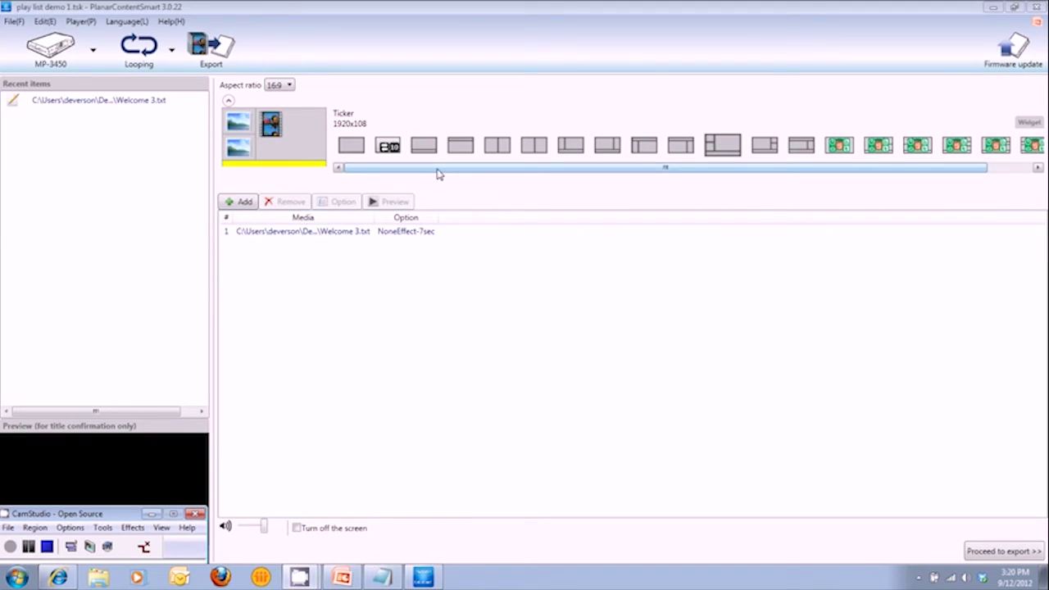
# Pick the five-zone widget layout and show the top-left zone's cap_toes_styles.jpg playlist.
pyautogui.moveTo(439, 174); pyautogui.dragTo(558, 175)
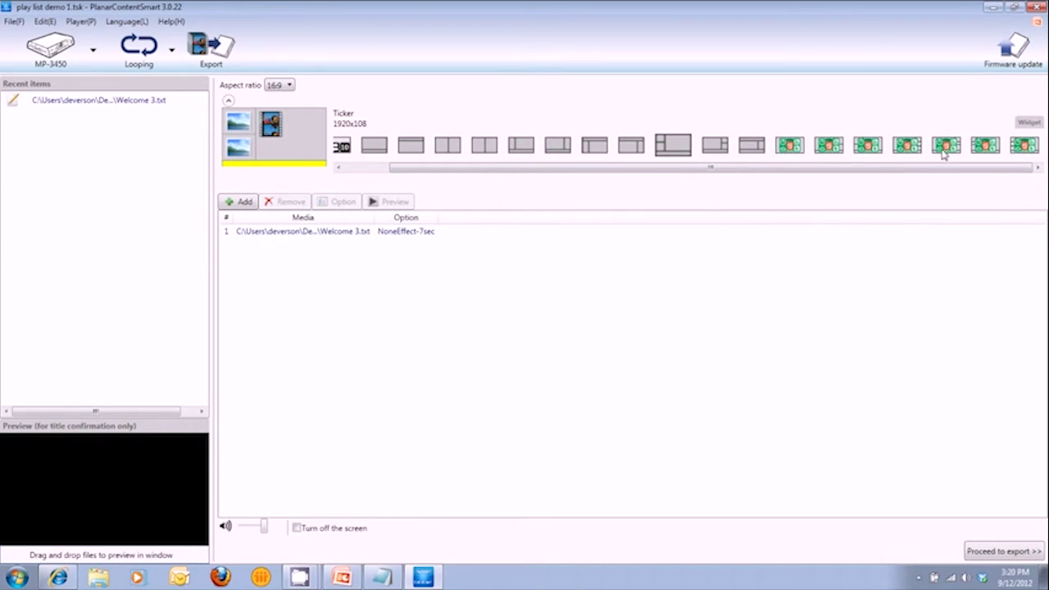
pyautogui.moveTo(784, 169); pyautogui.dragTo(822, 178)
pyautogui.click(872, 146)
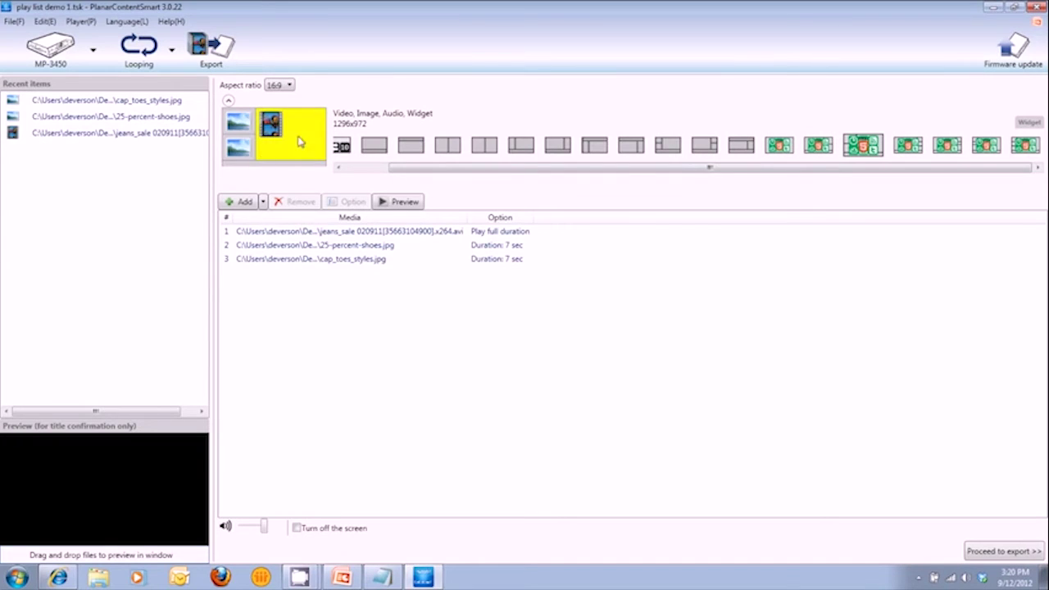
pyautogui.click(239, 124)
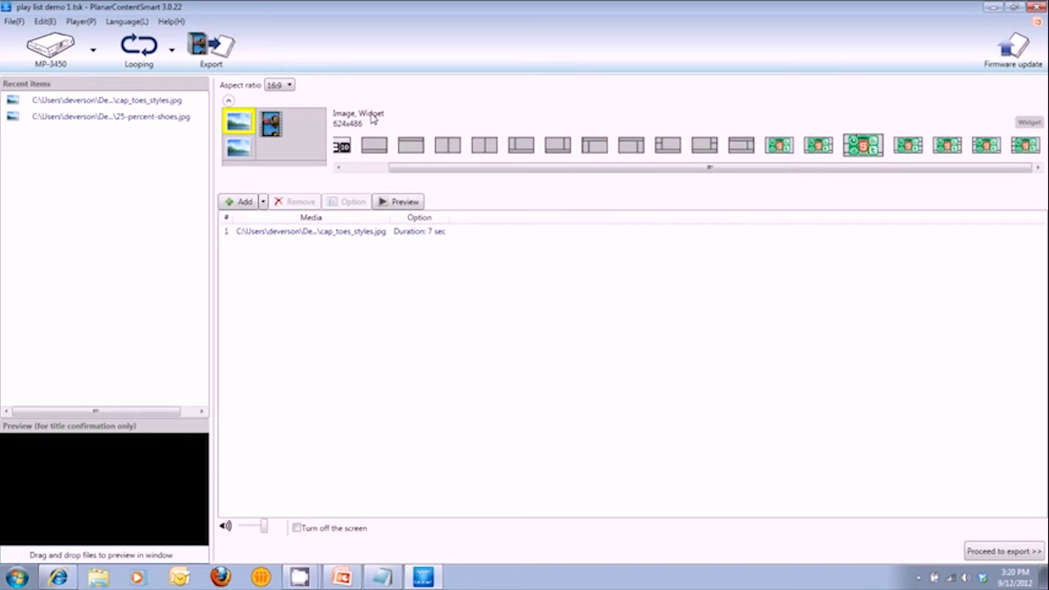
# Add a Clock widget to the top-left zone and remove cap_toes_styles.jpg.
pyautogui.click(263, 203)
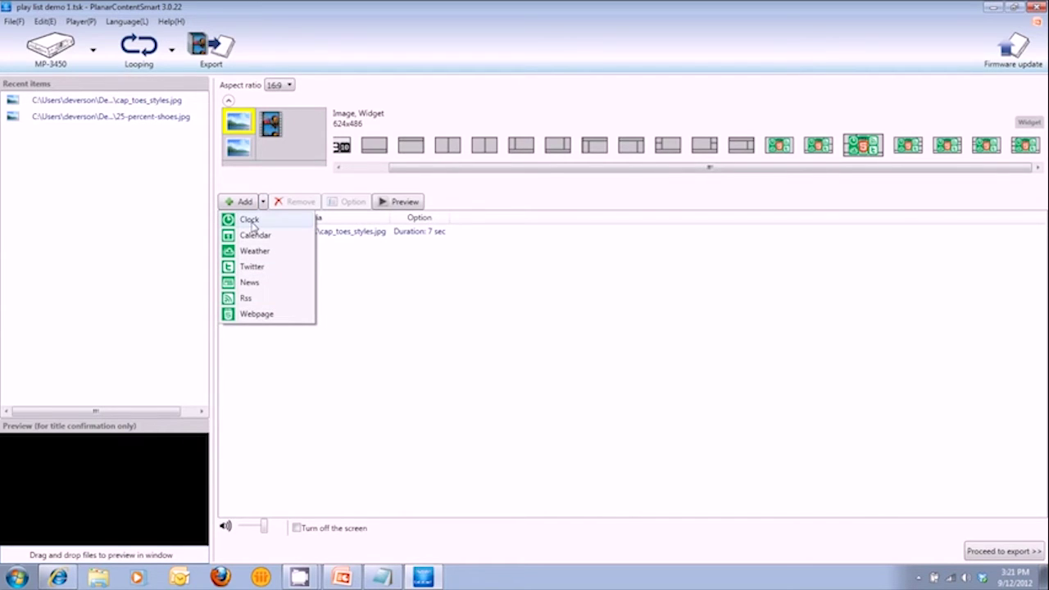
pyautogui.click(251, 222)
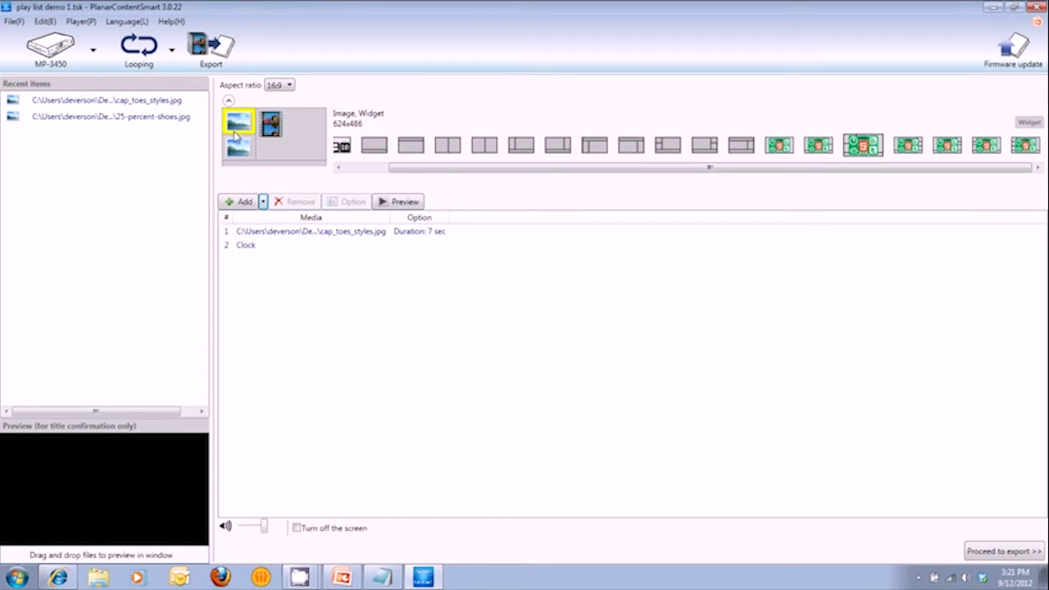
pyautogui.click(274, 234)
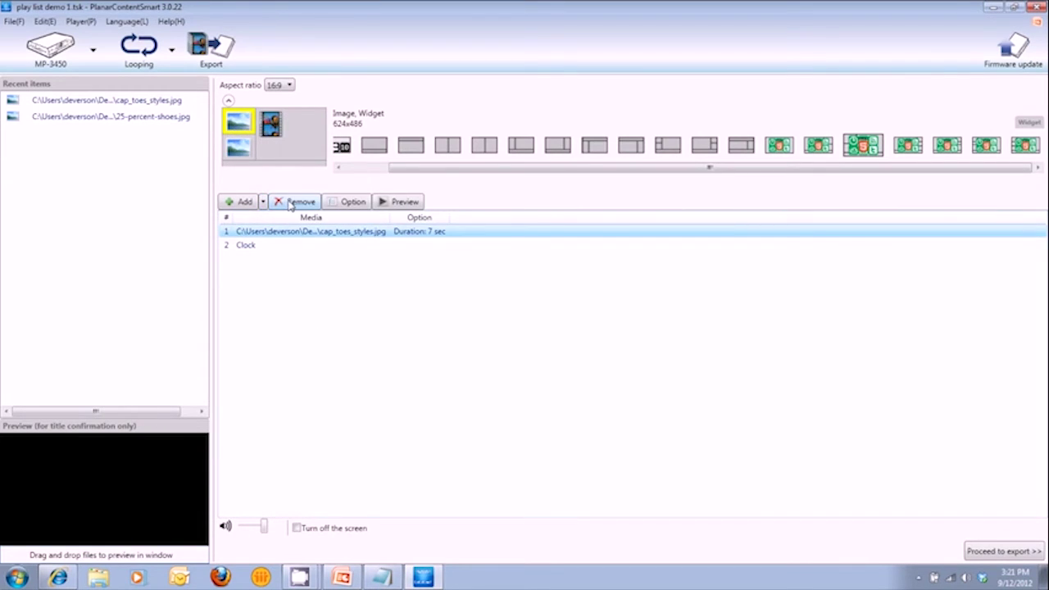
pyautogui.click(291, 201)
pyautogui.click(568, 332)
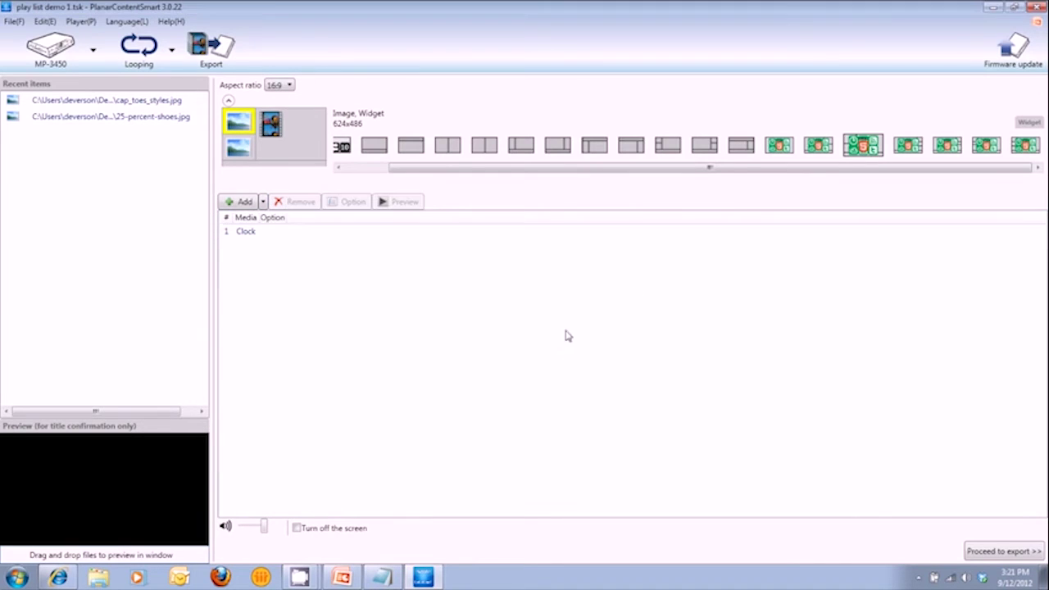
# Make the clock light blue, then show the lower-left zone's 25-percent-shoes.jpg playlist.
pyautogui.click(248, 235)
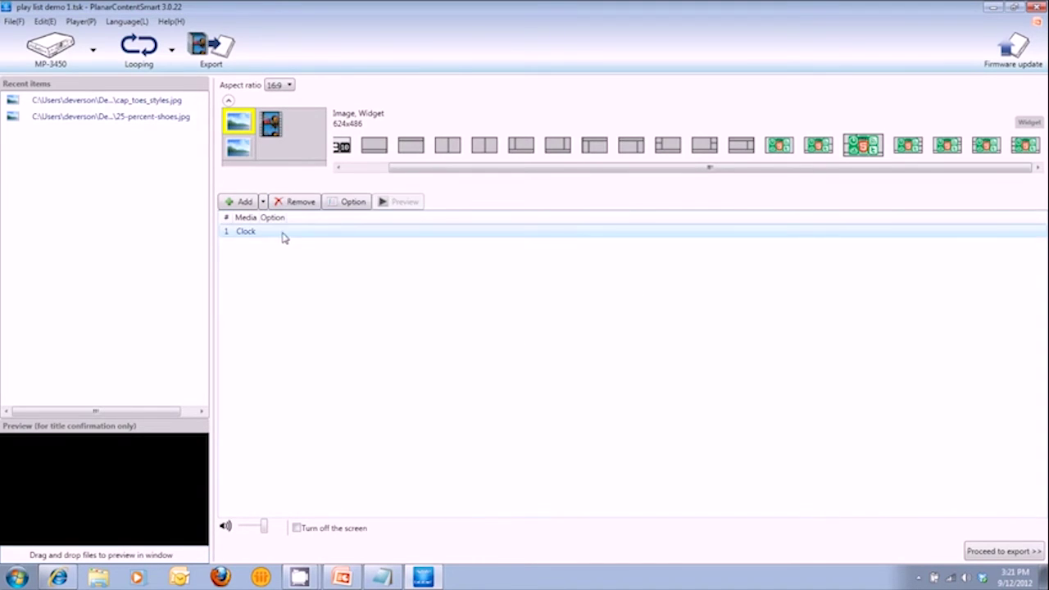
pyautogui.click(350, 205)
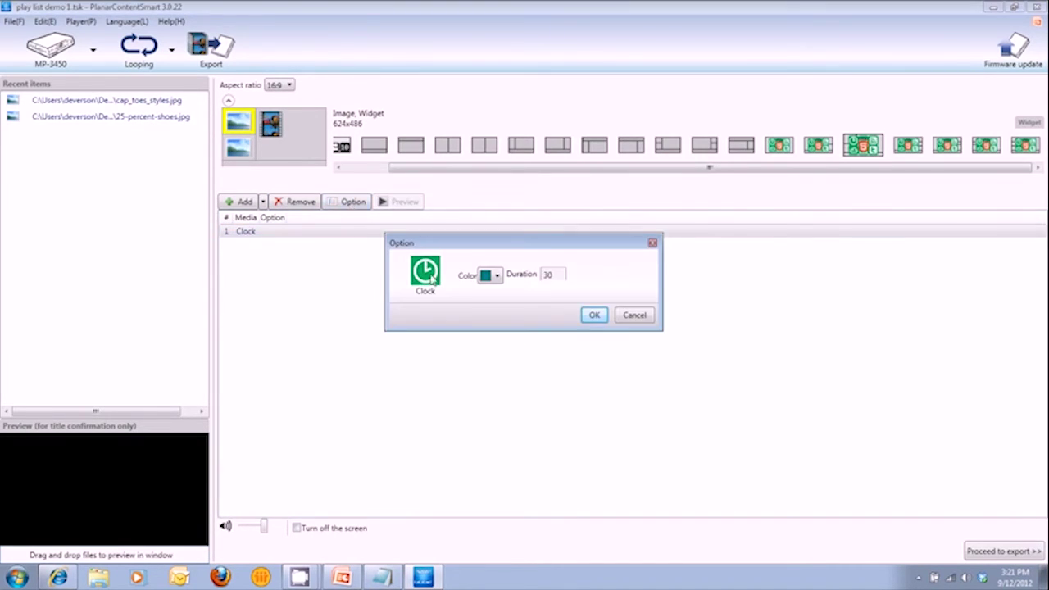
pyautogui.click(496, 276)
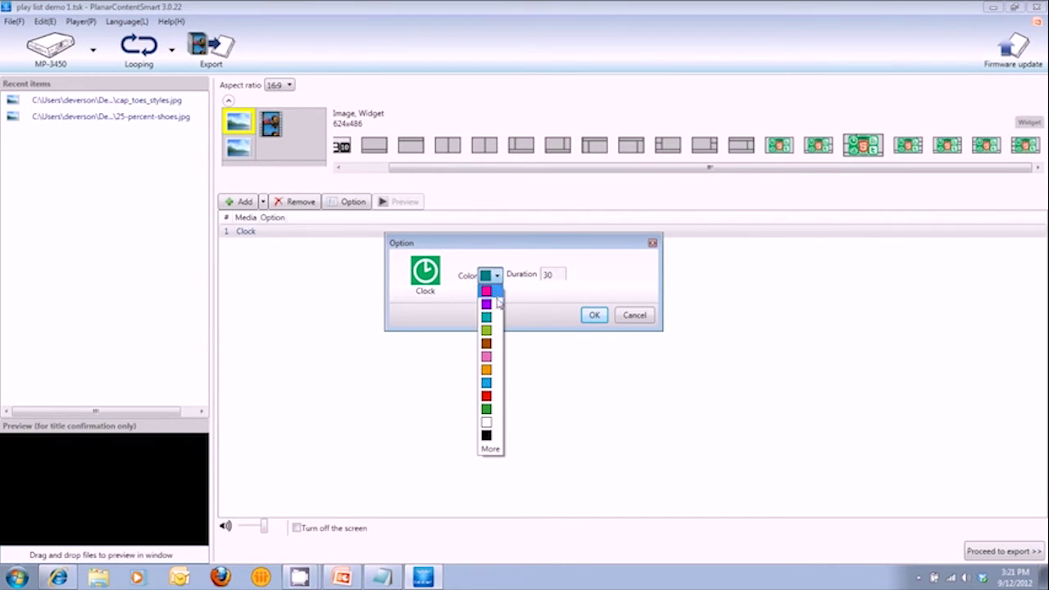
pyautogui.click(487, 382)
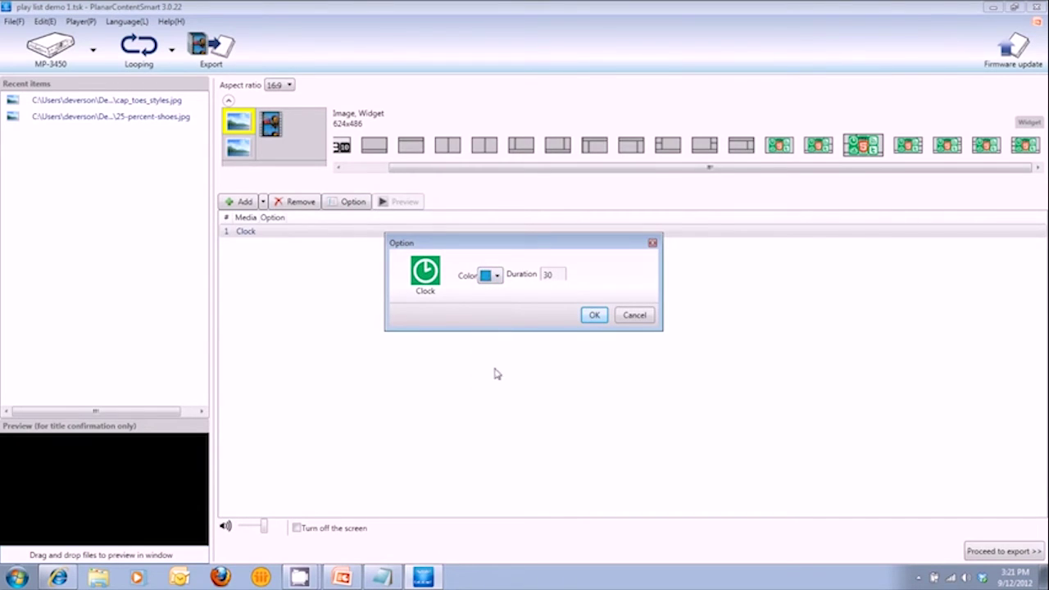
pyautogui.click(593, 317)
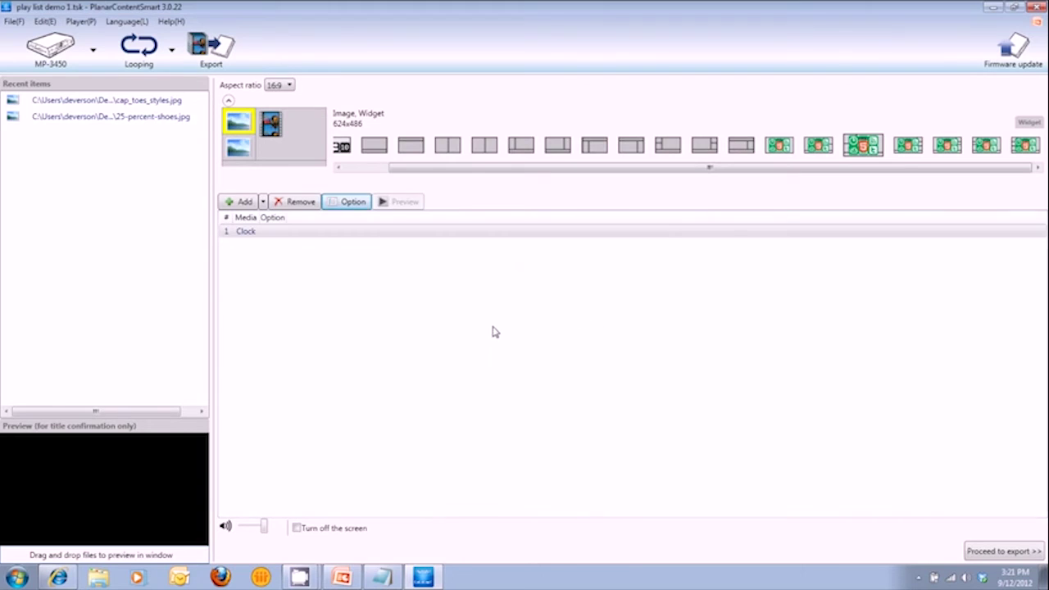
pyautogui.click(240, 149)
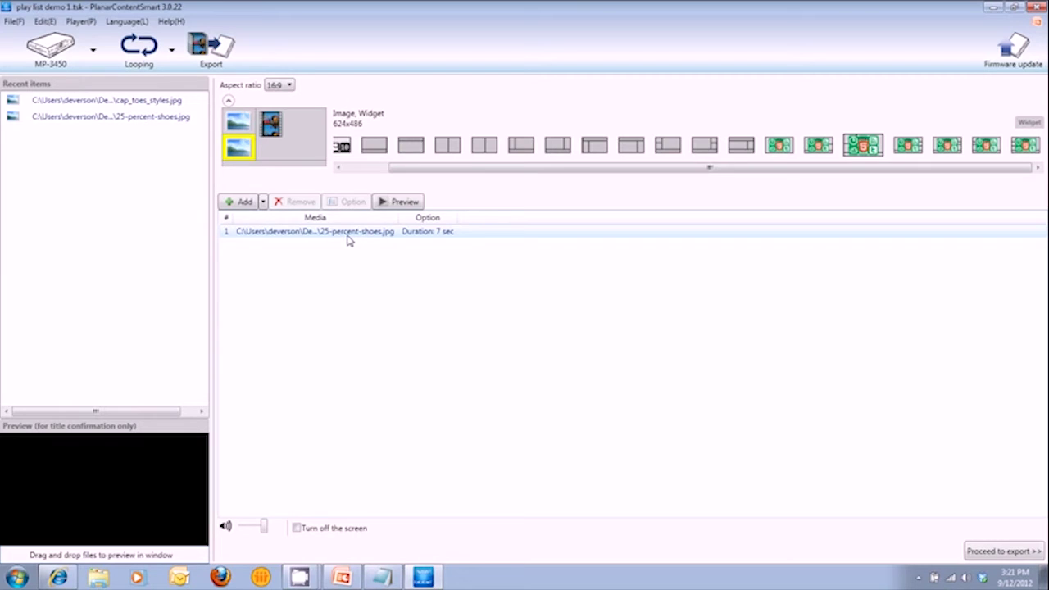
# Browse the right zone, then show the 1920x108 ticker zone holding Welcome 3.txt.
pyautogui.click(263, 201)
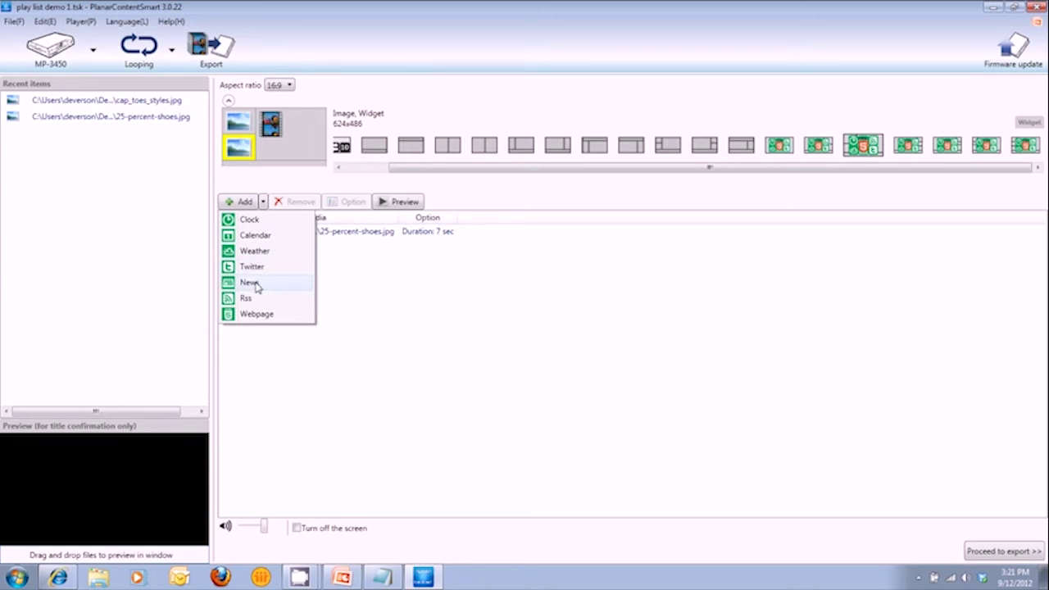
pyautogui.click(399, 288)
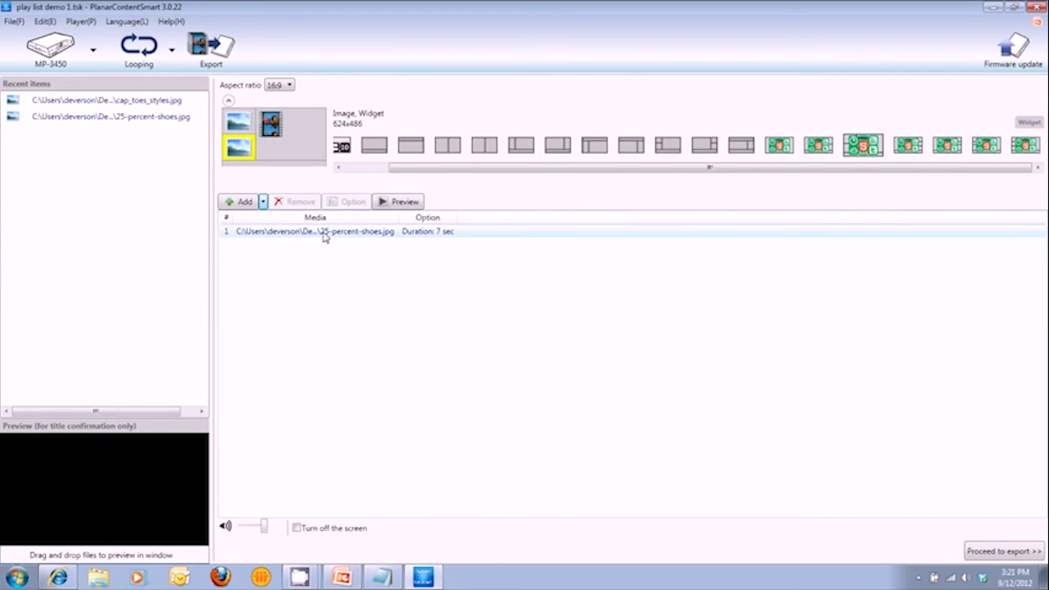
pyautogui.click(300, 128)
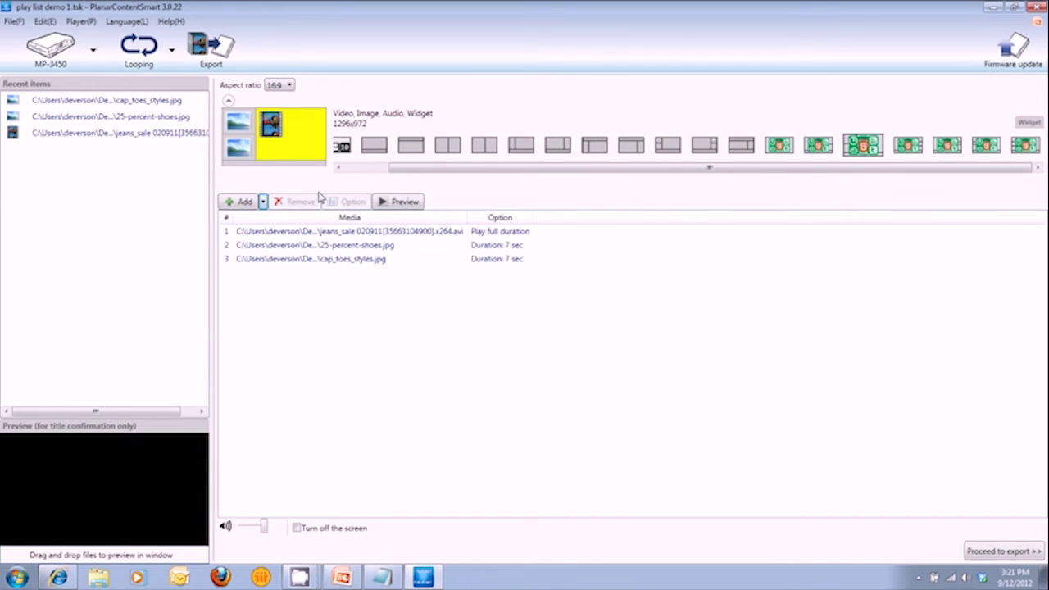
pyautogui.click(303, 164)
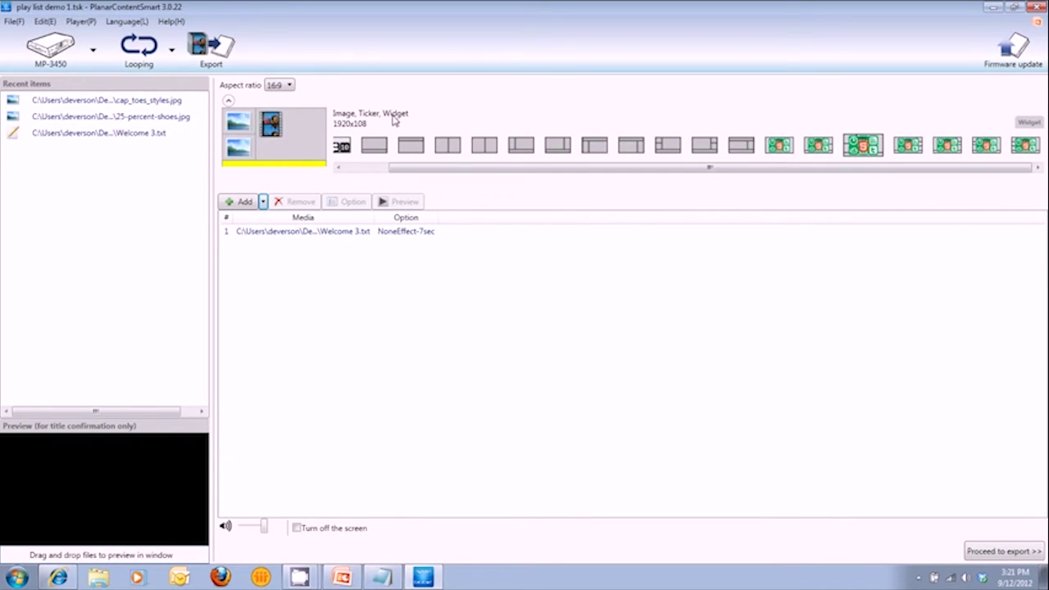
# Add an RSS widget to the ticker zone and bring up CNN's RSS feed page.
pyautogui.click(264, 202)
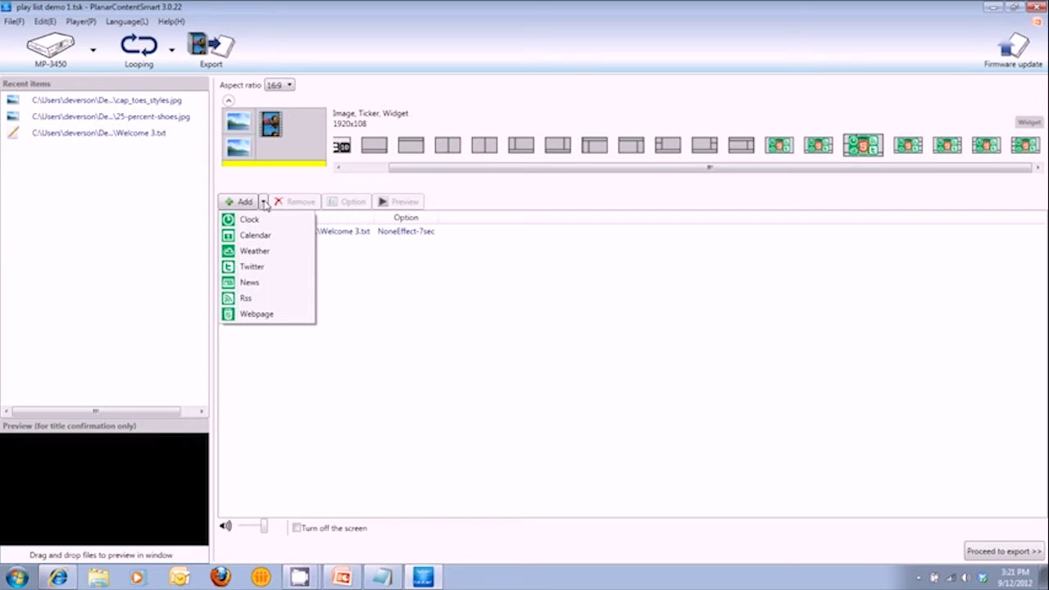
pyautogui.click(245, 299)
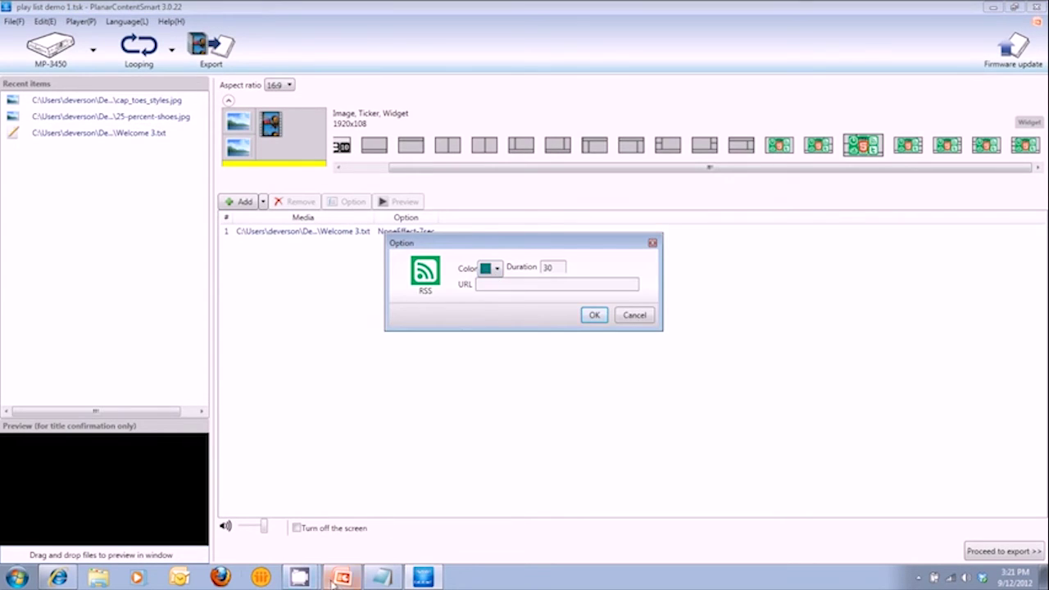
pyautogui.click(59, 578)
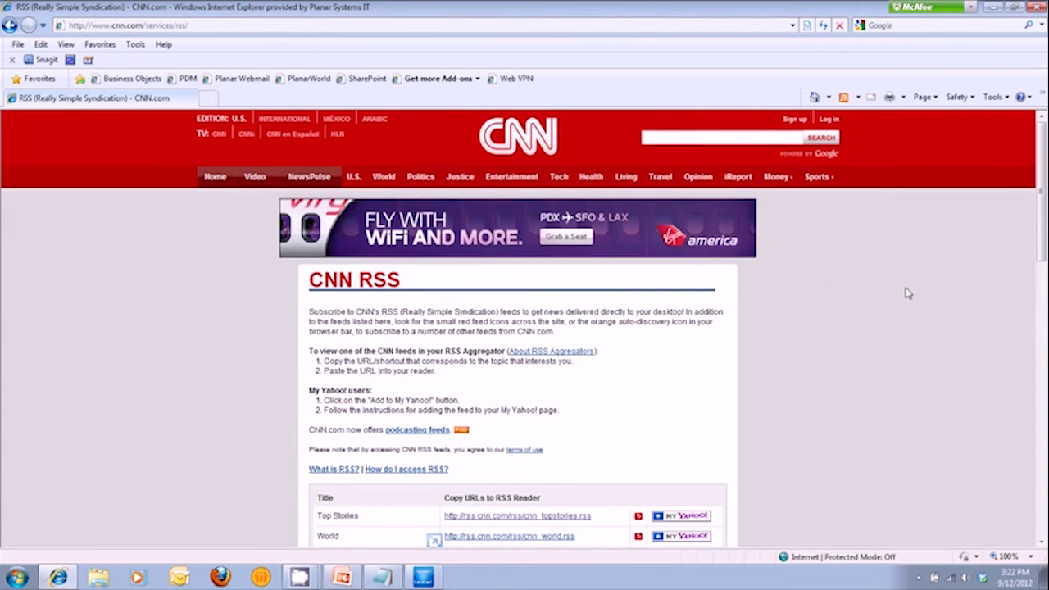
pyautogui.scroll(-3, 908, 297)
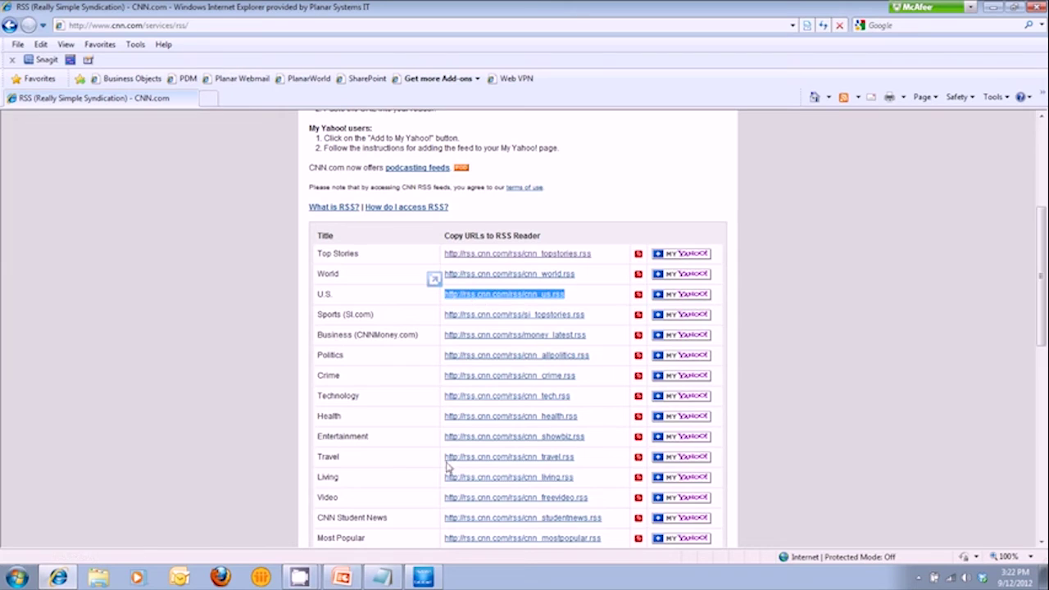
pyautogui.click(426, 578)
pyautogui.click(485, 287)
pyautogui.write('http://rss.cnn.com/rss/cnn_us.rss')
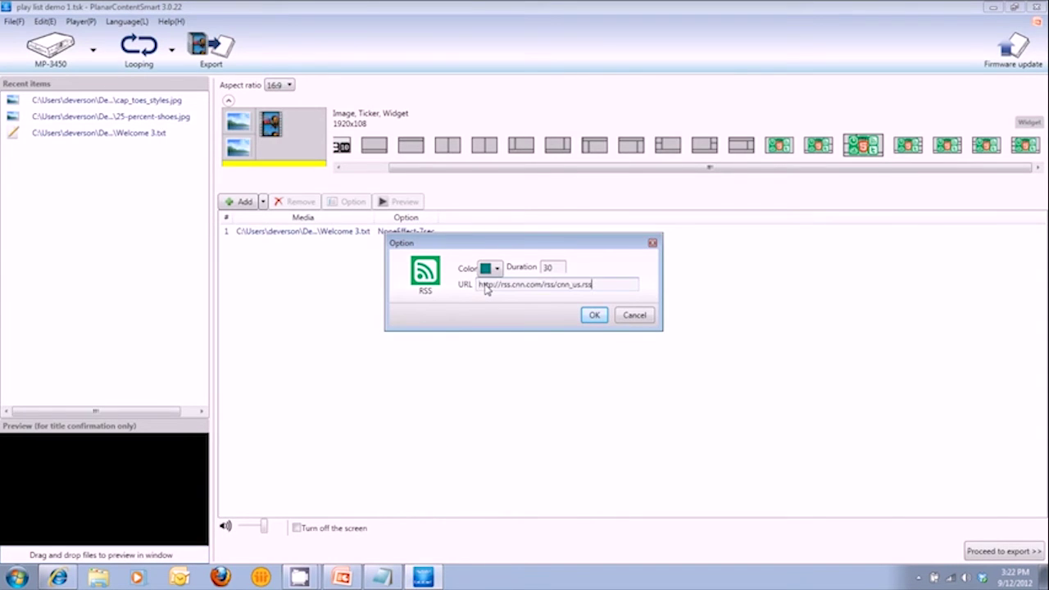
# Remove the confirmed RSS widget from the ticker zone and export to the Mens Department player.
pyautogui.click(590, 319)
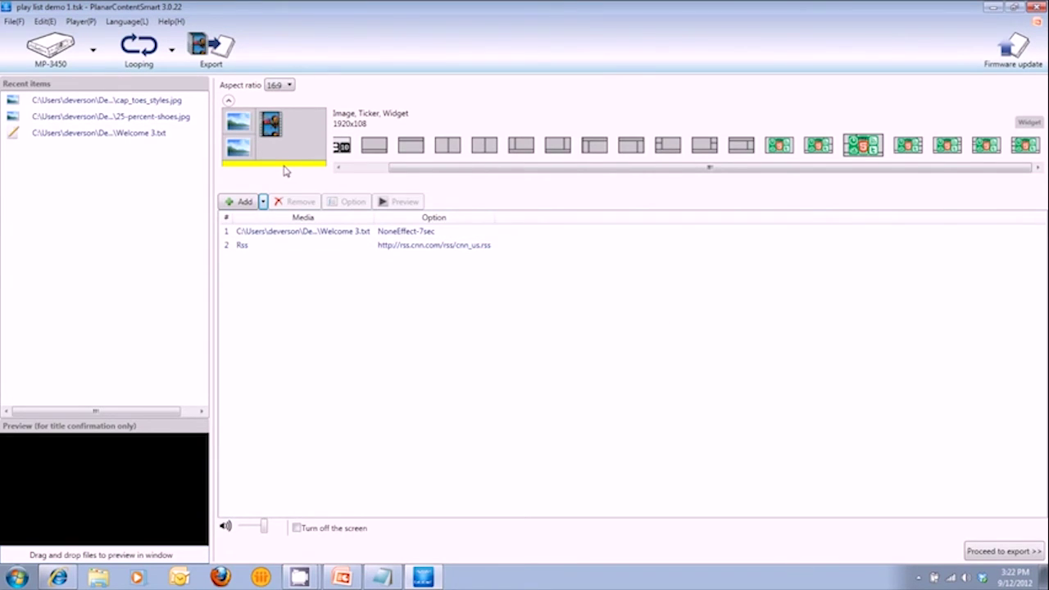
pyautogui.click(277, 246)
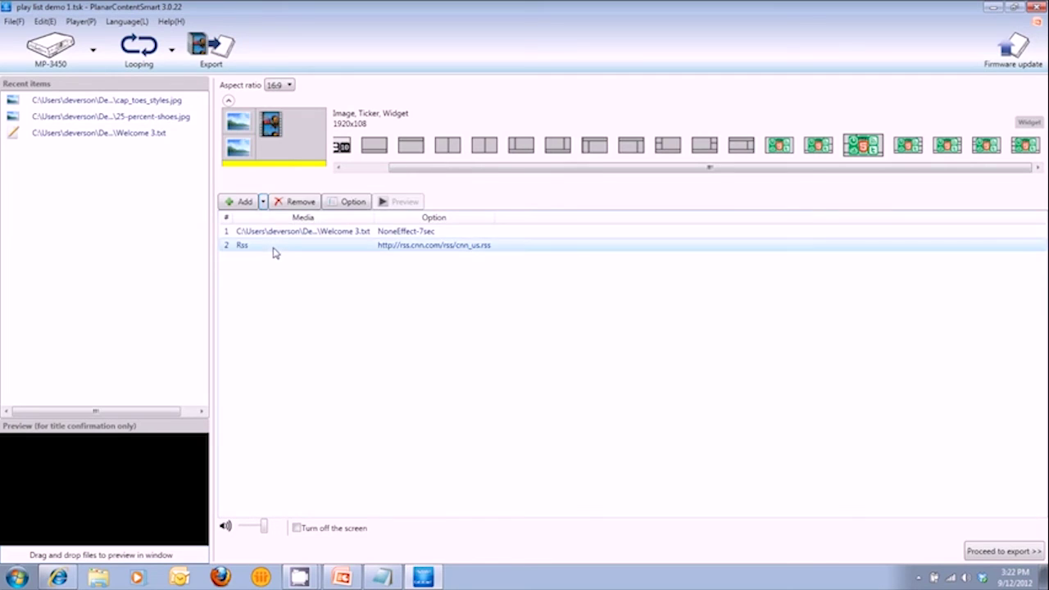
pyautogui.click(292, 203)
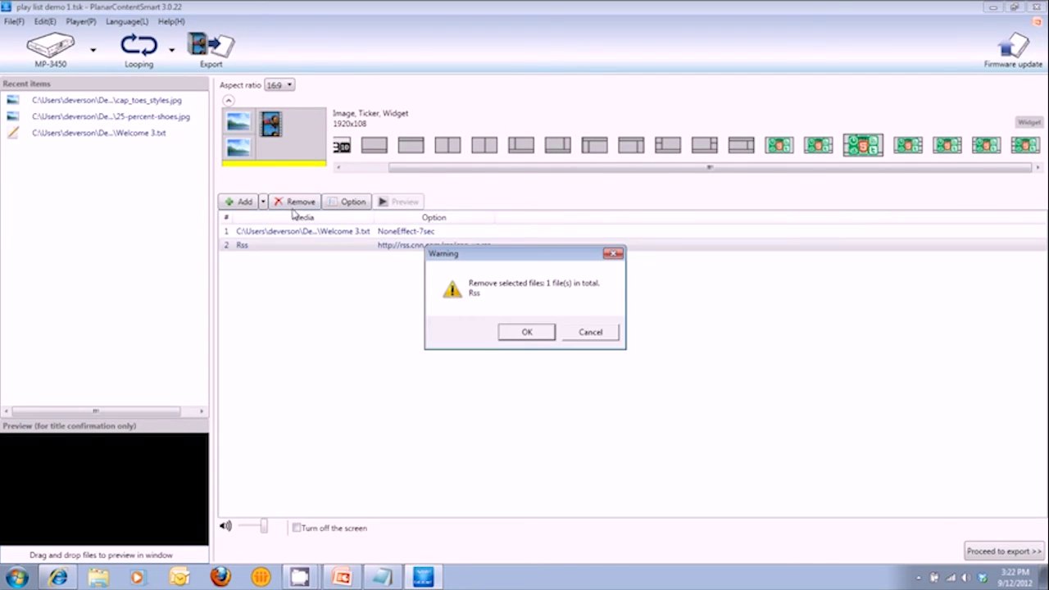
pyautogui.click(527, 328)
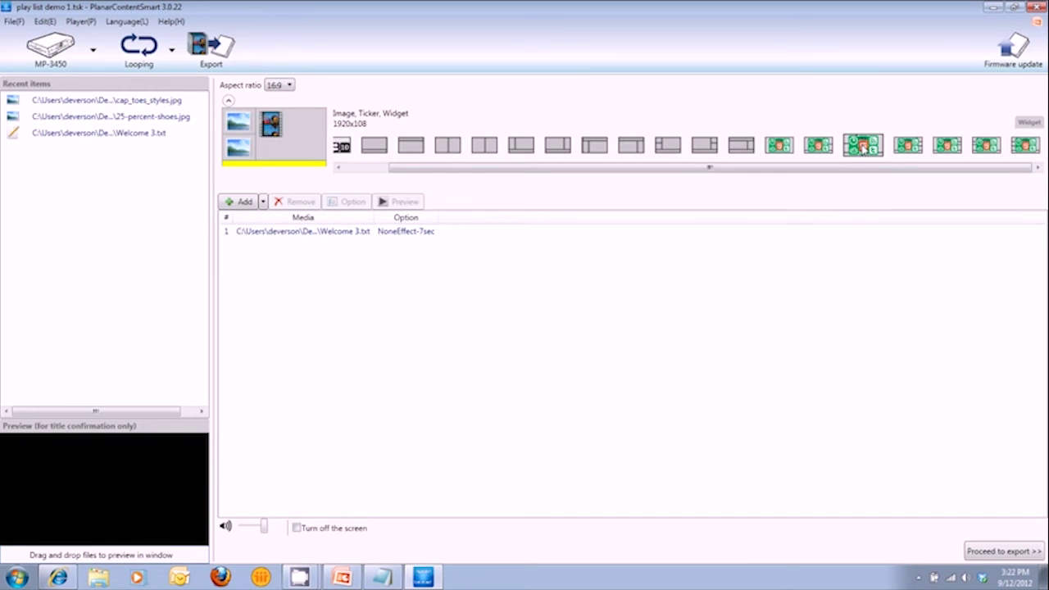
pyautogui.click(1006, 554)
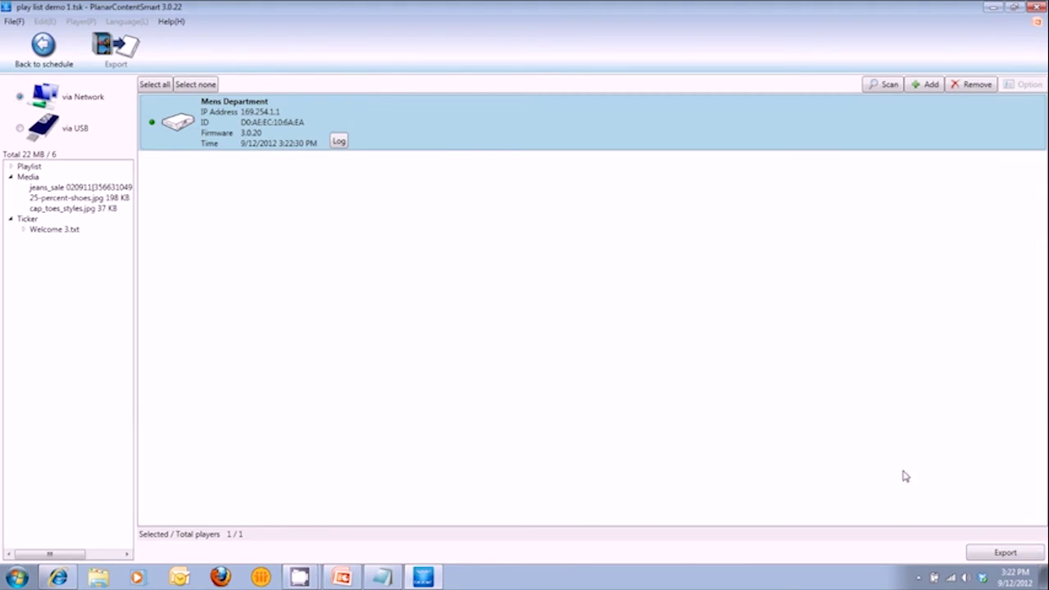
pyautogui.click(1022, 556)
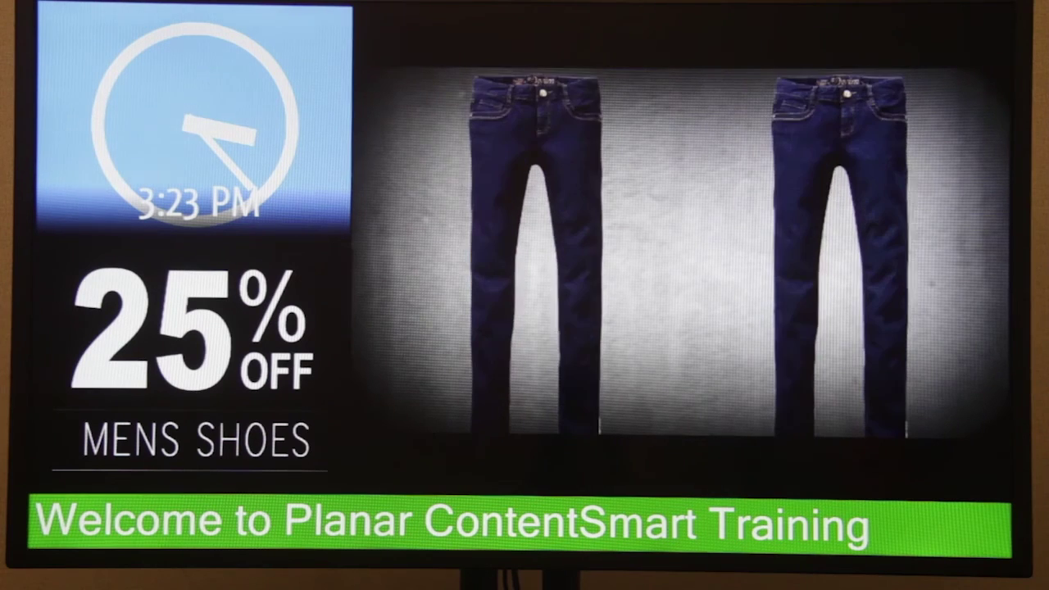